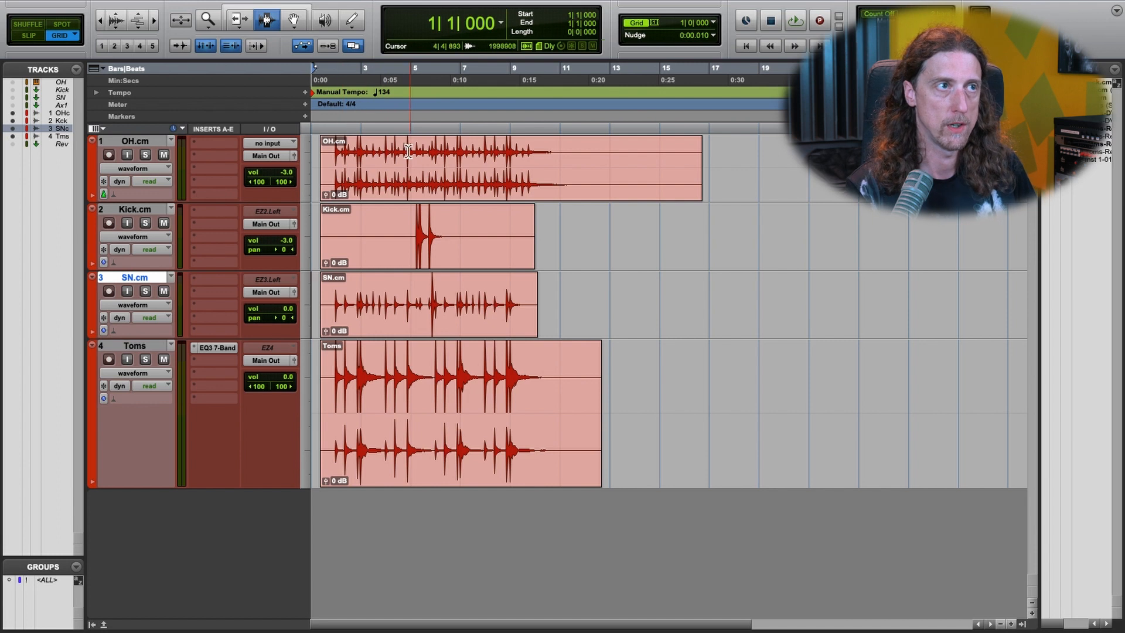
# - Play back all the drum tracks from bar 1 and stop after listening
pyautogui.moveTo(403, 231); pyautogui.dragTo(454, 232)
pyautogui.doubleClick(383, 307)
pyautogui.doubleClick(371, 394)
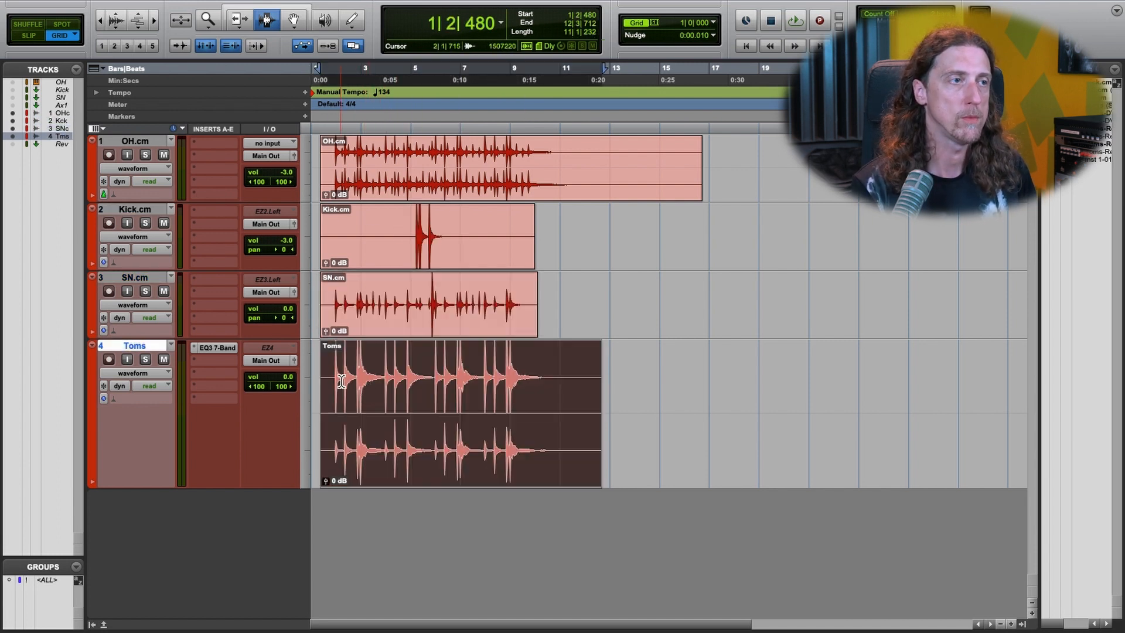
pyautogui.click(323, 370)
pyautogui.press('space')
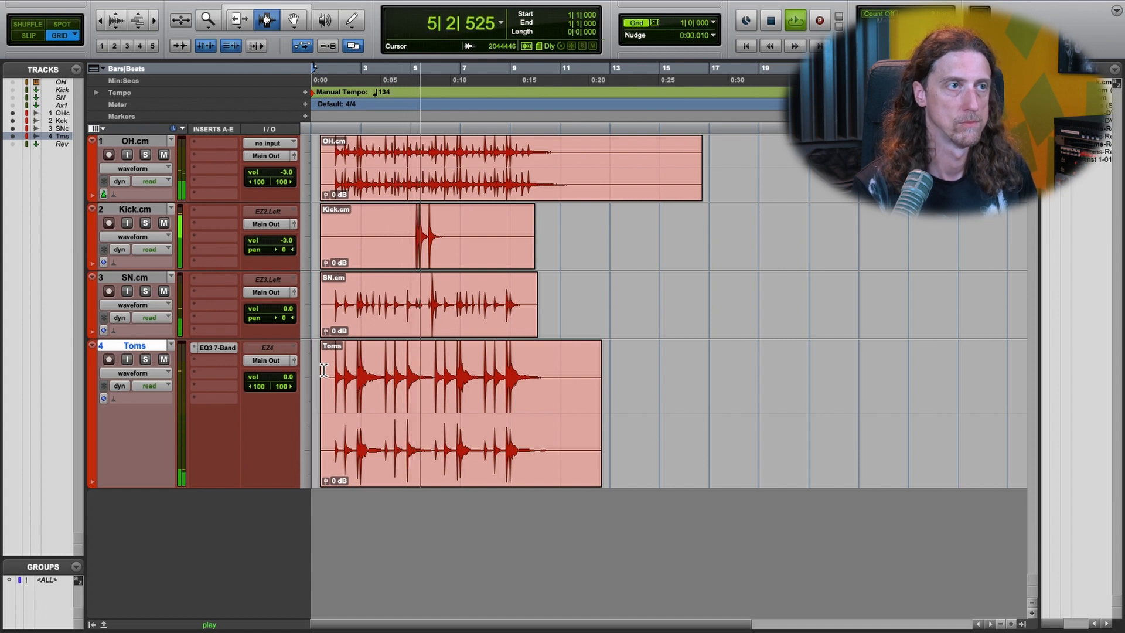
pyautogui.press('space')
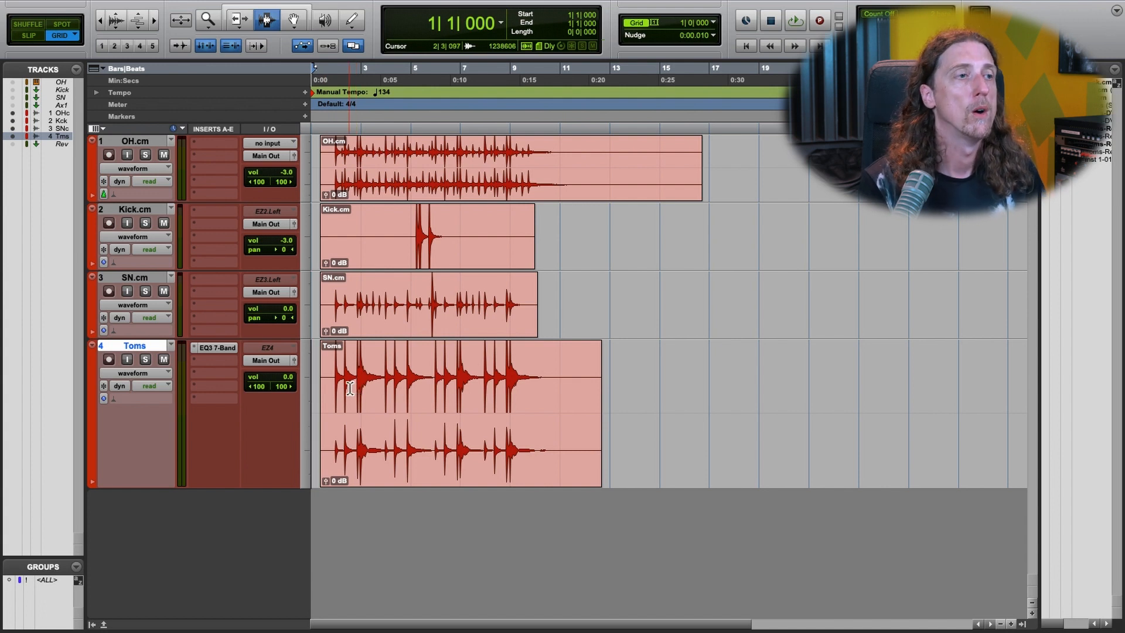
# - Duplicate the Toms track once, leaving group assignments out of the duplicated data
pyautogui.click(159, 346)
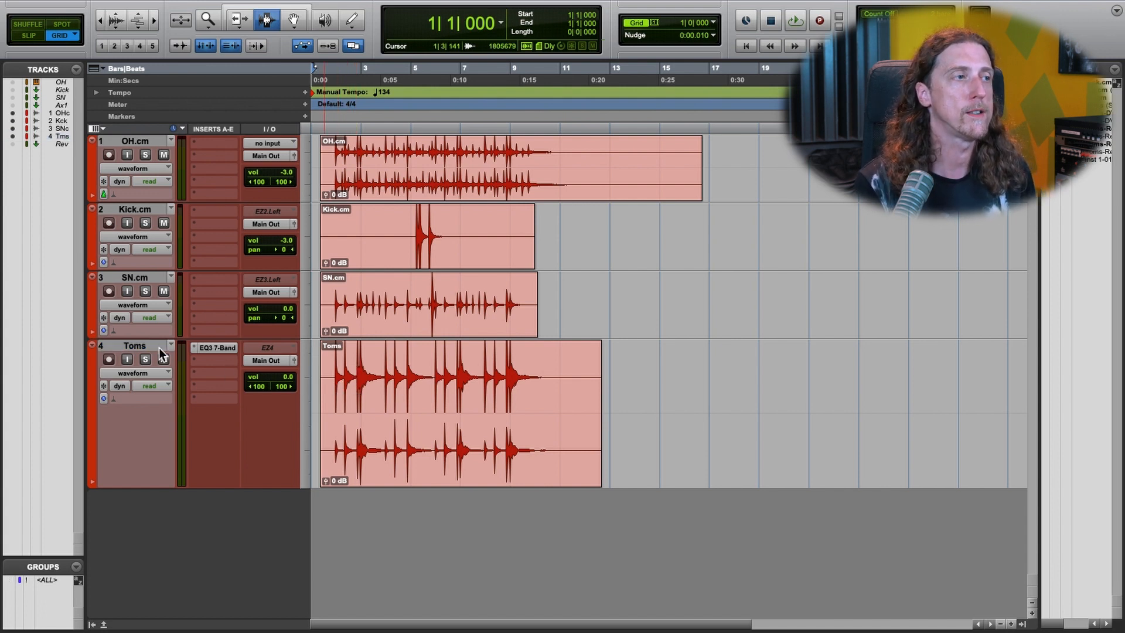
pyautogui.hotkey('alt', 'shift', 'd')
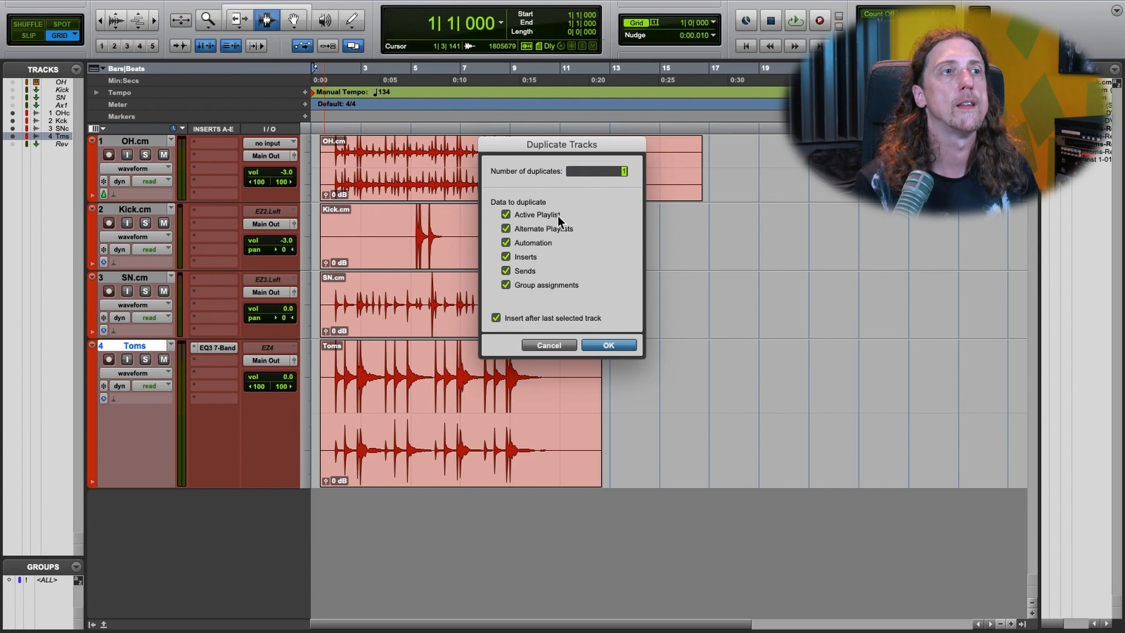
pyautogui.click(566, 285)
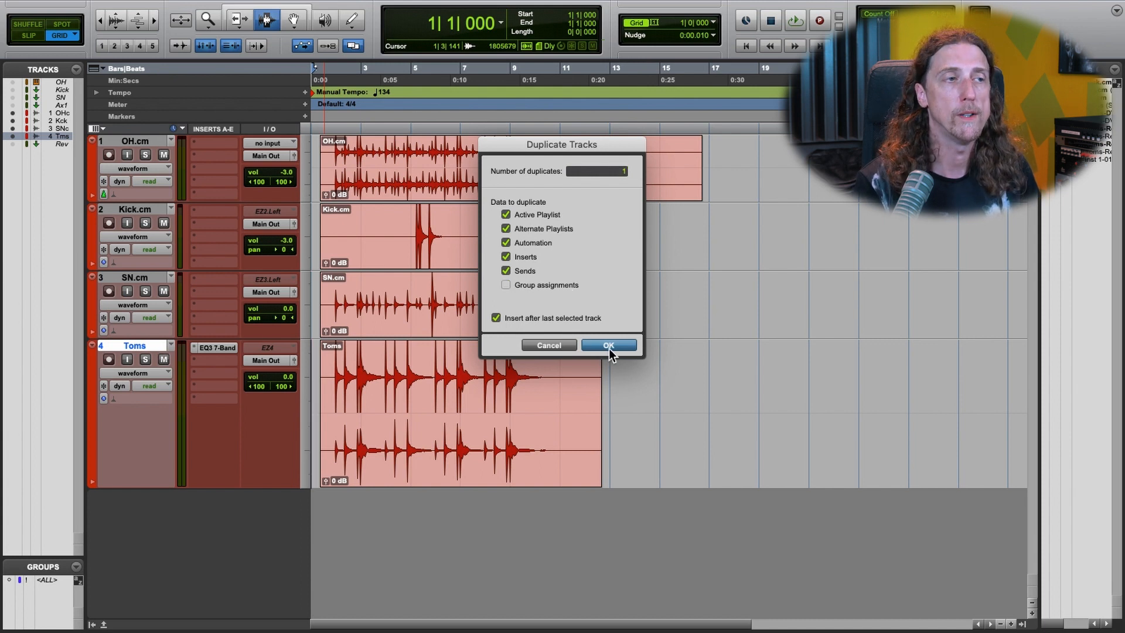
pyautogui.click(608, 345)
pyautogui.scroll(-3, 364, 428)
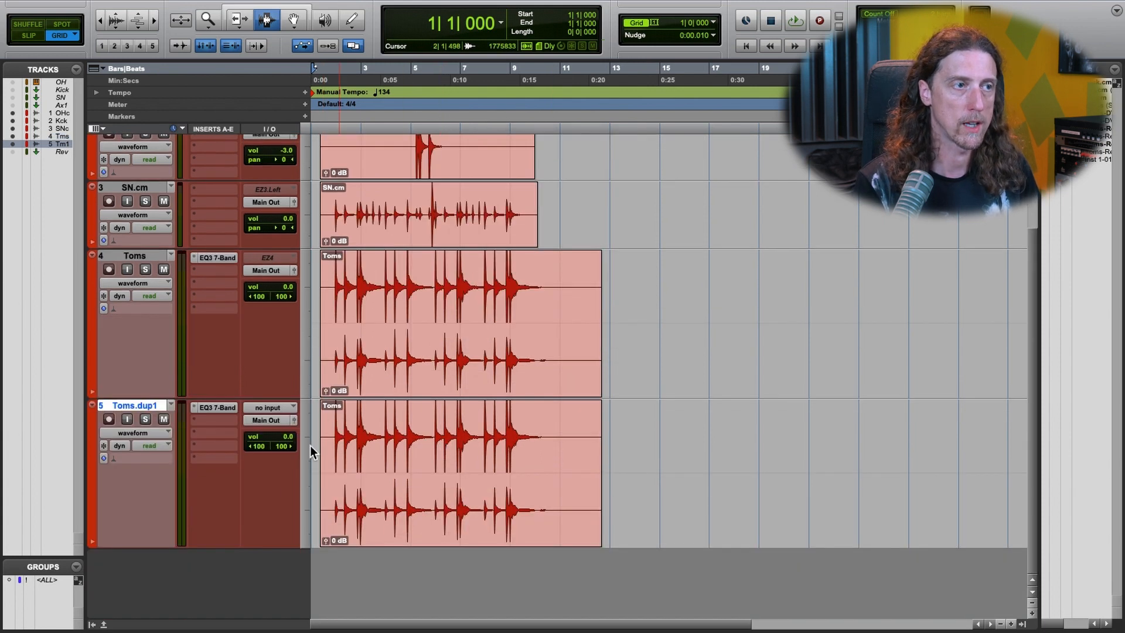
# - Solo the duplicated toms track, Toms.dup1, and play its full clip with the whole clip selected
pyautogui.doubleClick(470, 438)
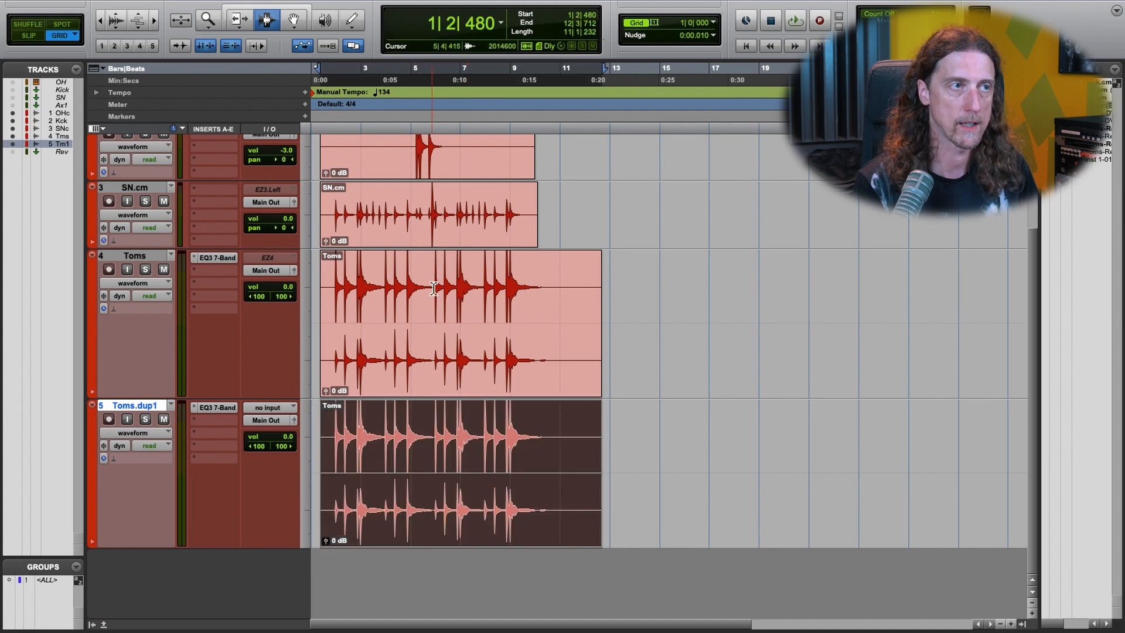
pyautogui.doubleClick(434, 356)
pyautogui.doubleClick(397, 438)
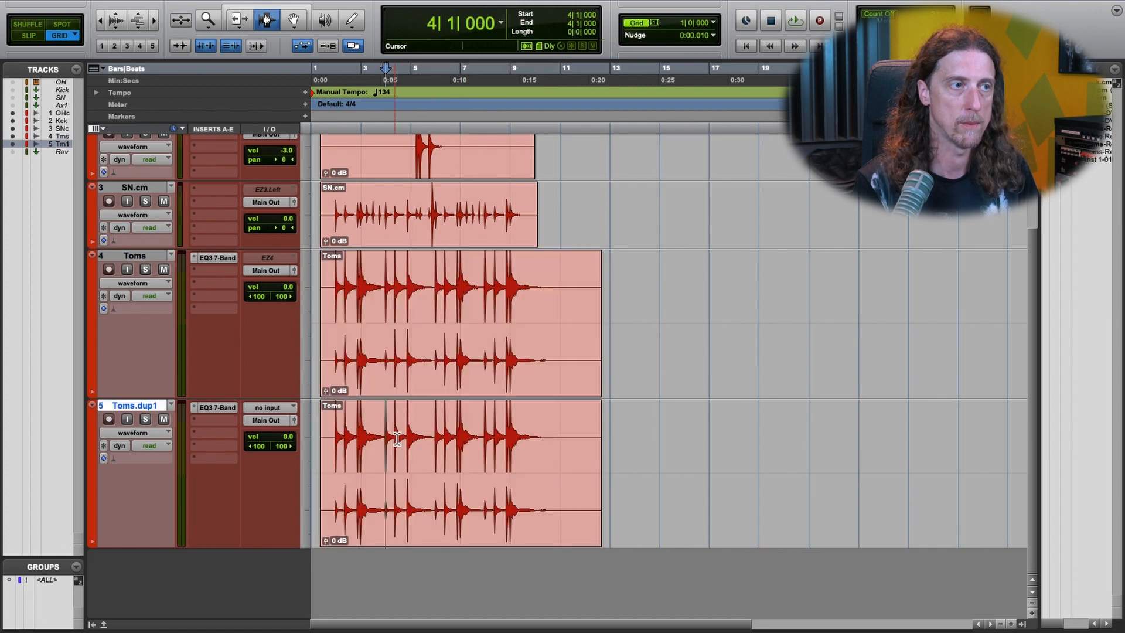
pyautogui.click(146, 419)
pyautogui.press('space')
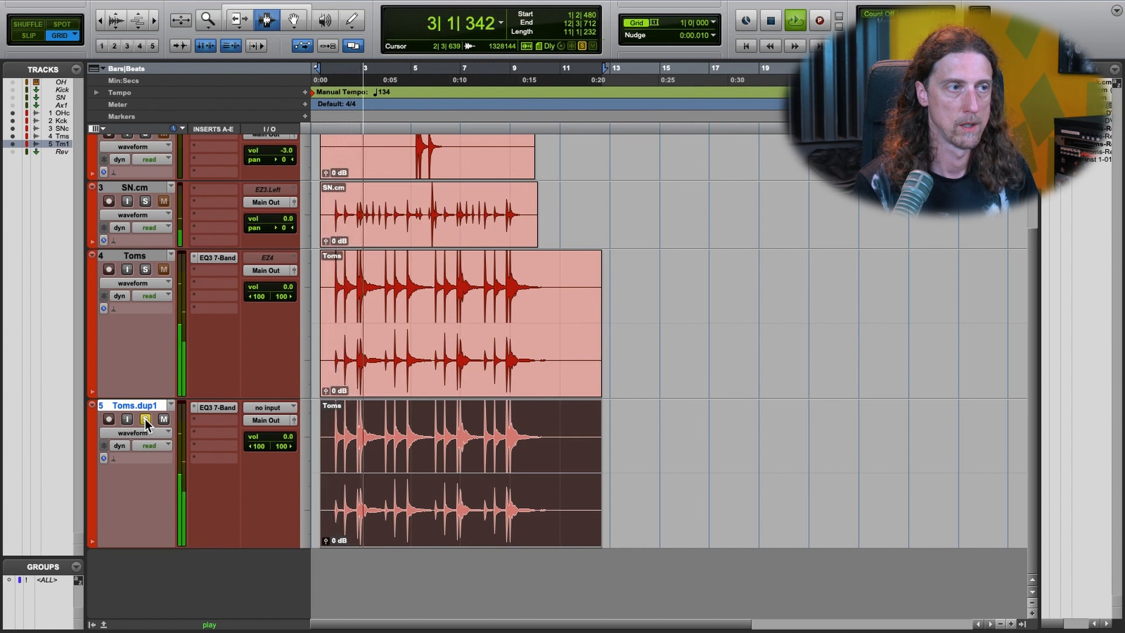
pyautogui.press('space')
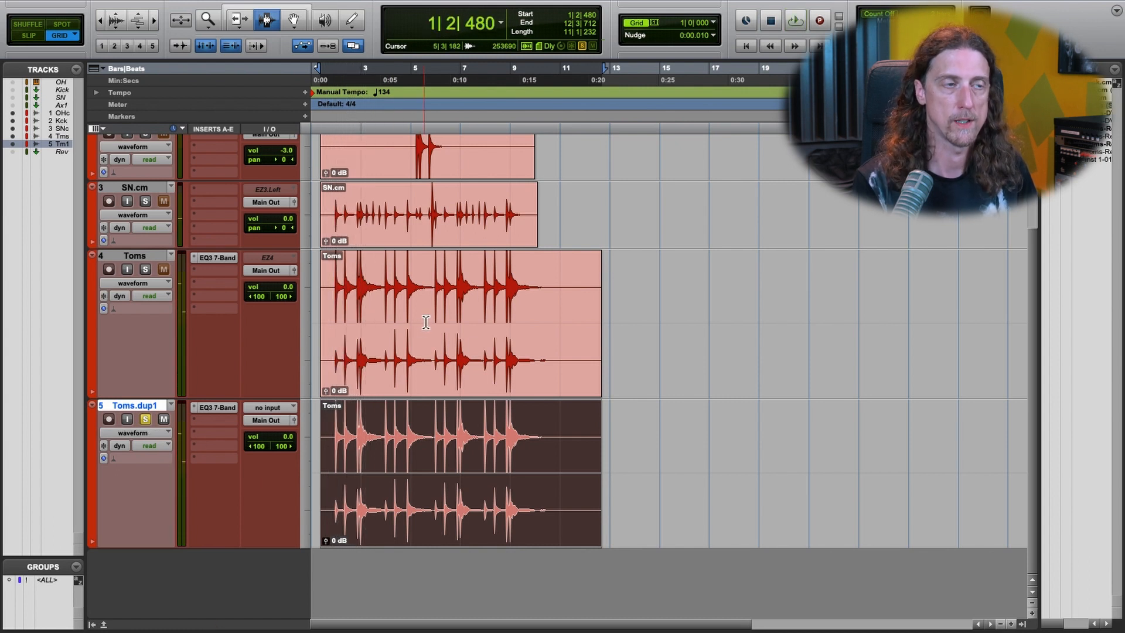
# - Render the AudioSuite Reverse process on the selected clip of the Toms.dup1 track
pyautogui.moveTo(434, 6)
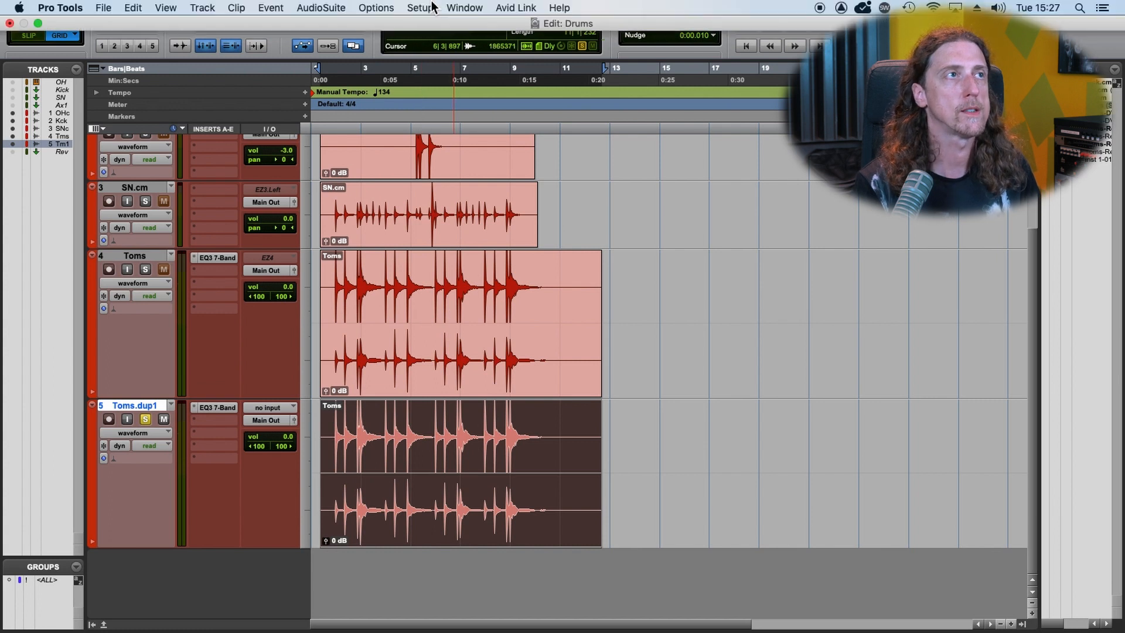
pyautogui.click(321, 7)
pyautogui.moveTo(400, 183)
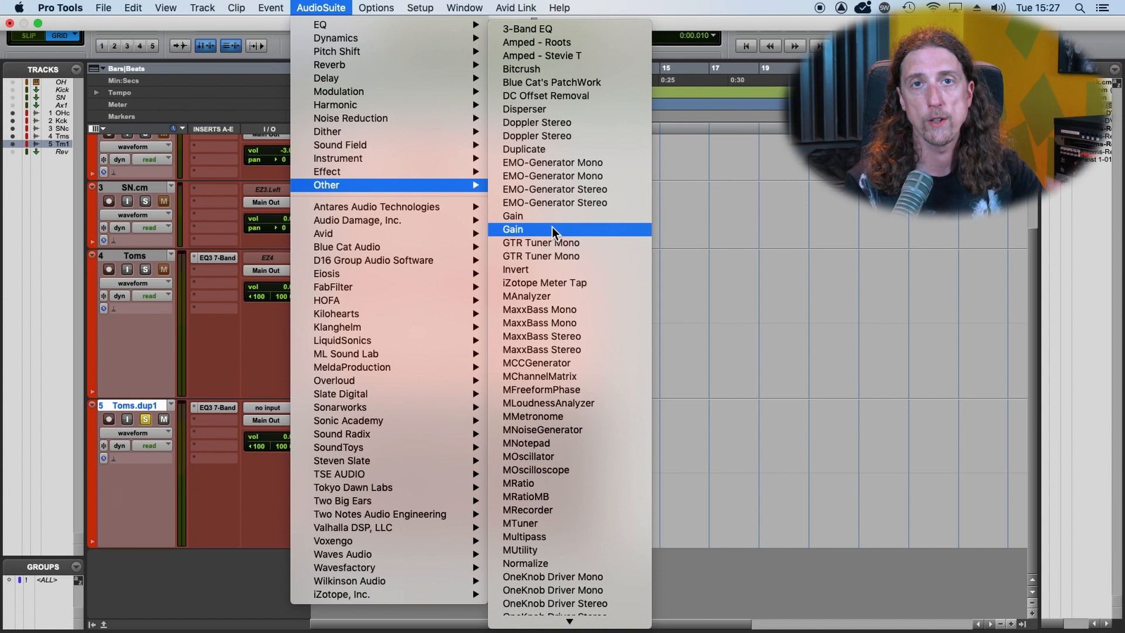
pyautogui.scroll(-5, 557, 294)
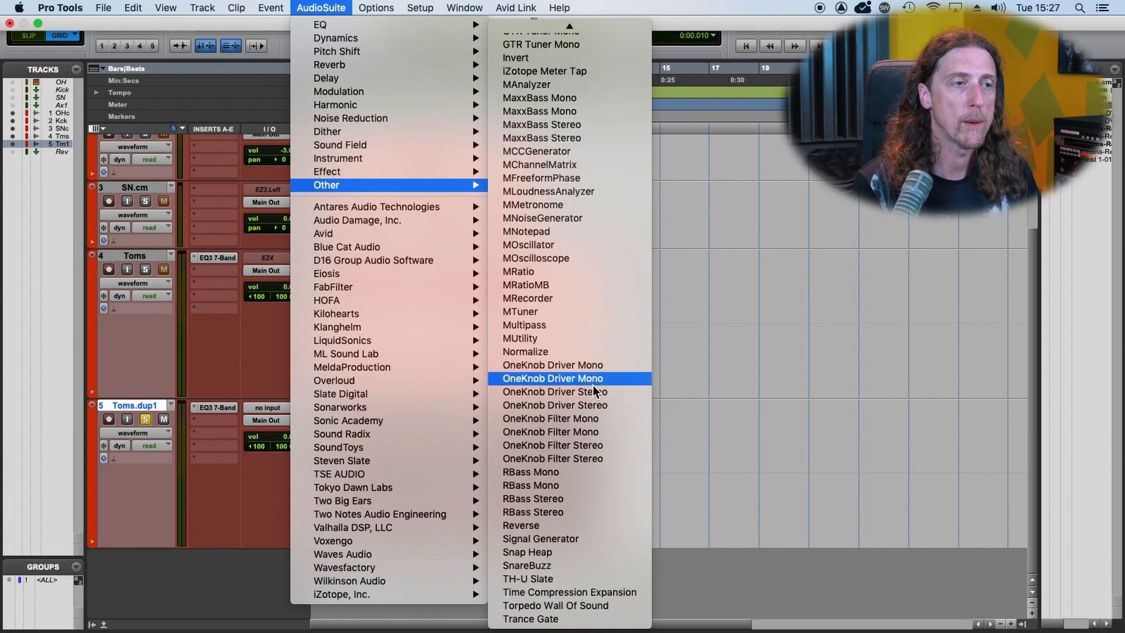
pyautogui.click(568, 526)
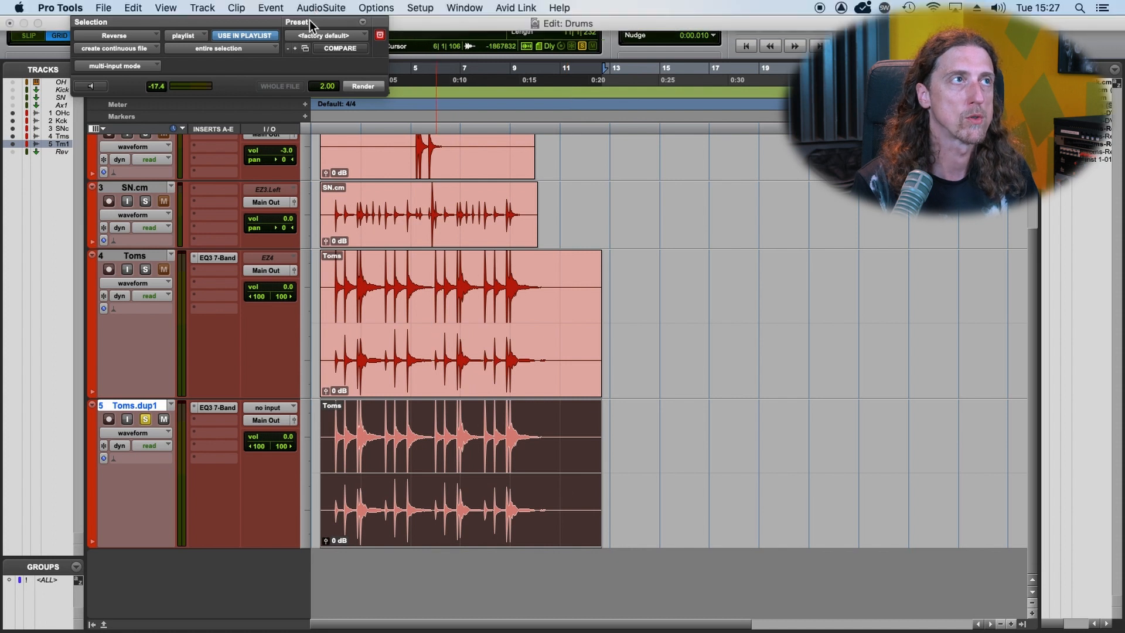
pyautogui.moveTo(367, 13); pyautogui.dragTo(595, 209)
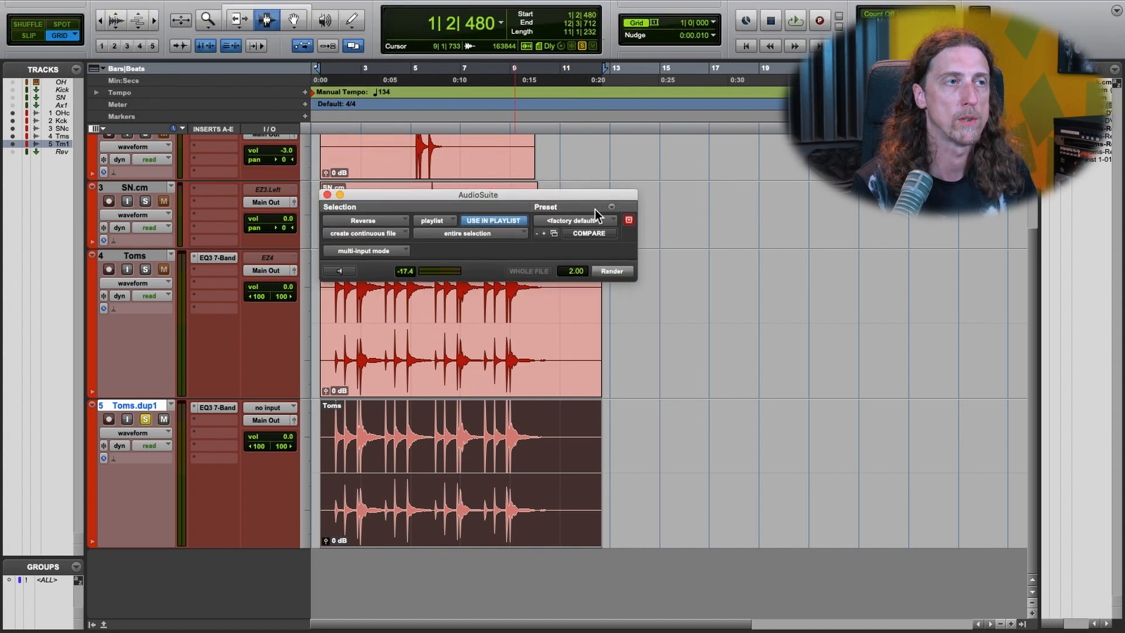
pyautogui.click(611, 271)
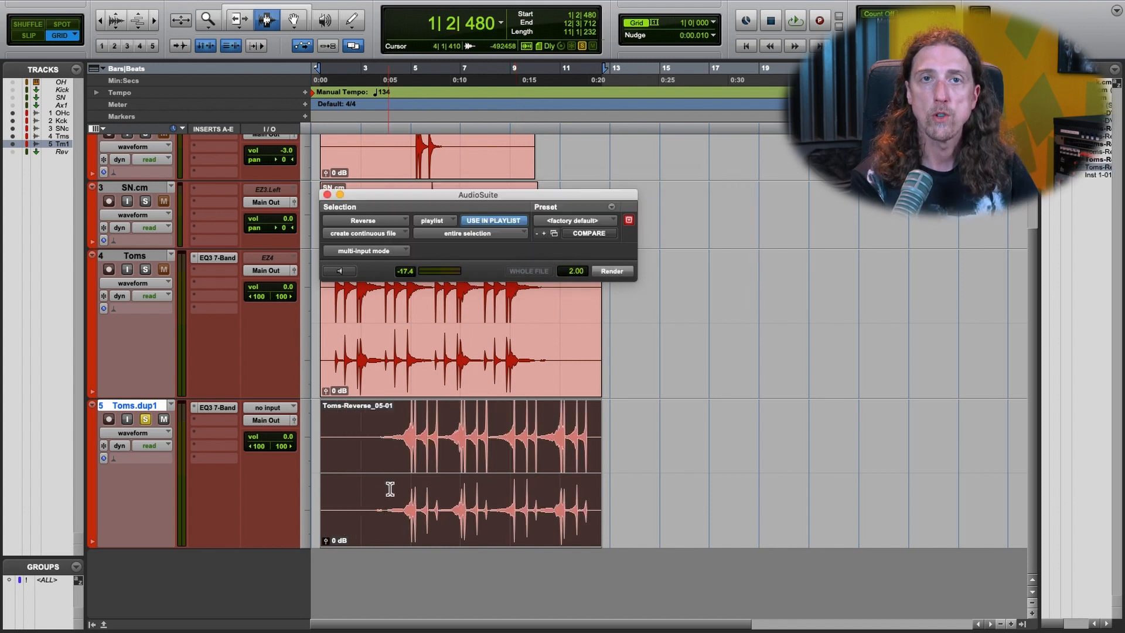
# - Listen to the reversed toms clip from bar 4
pyautogui.click(396, 439)
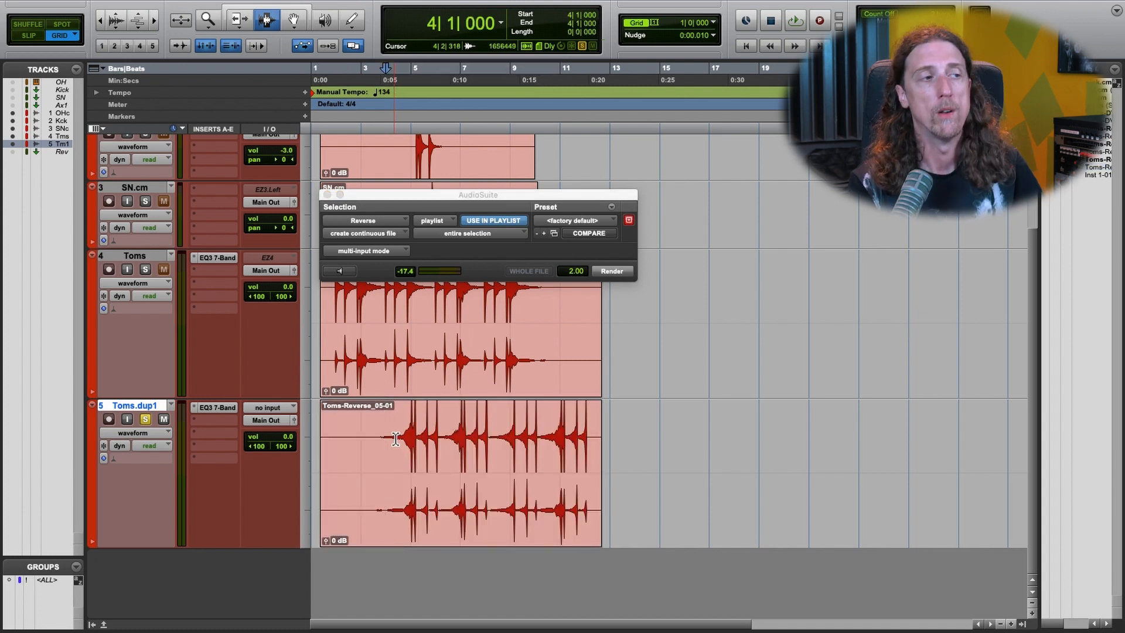
pyautogui.press('space')
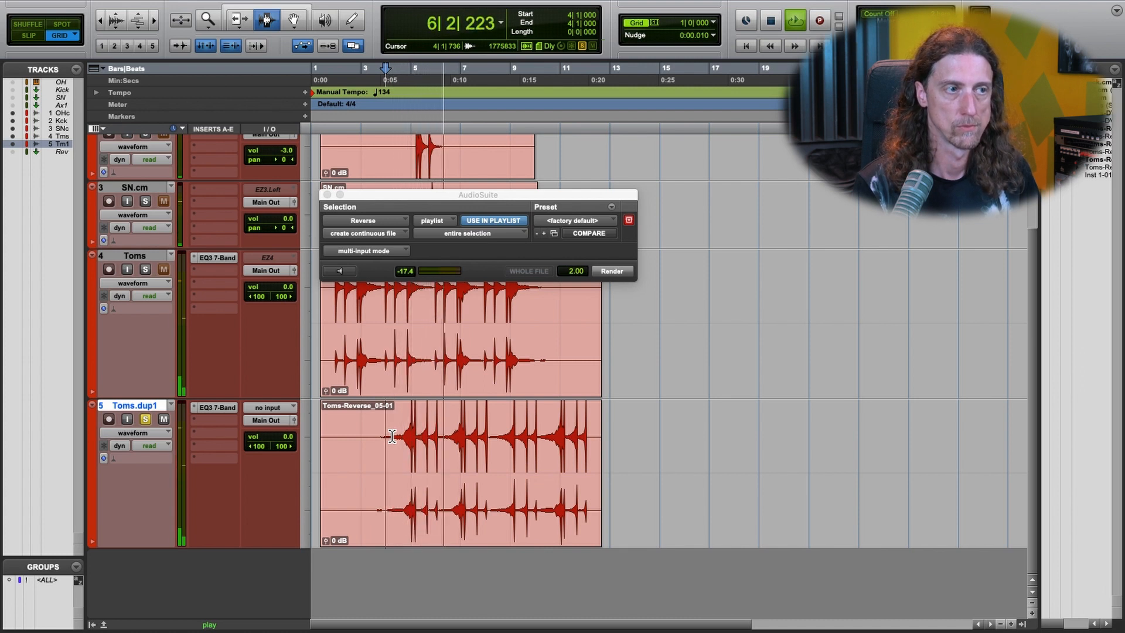
pyautogui.press('space')
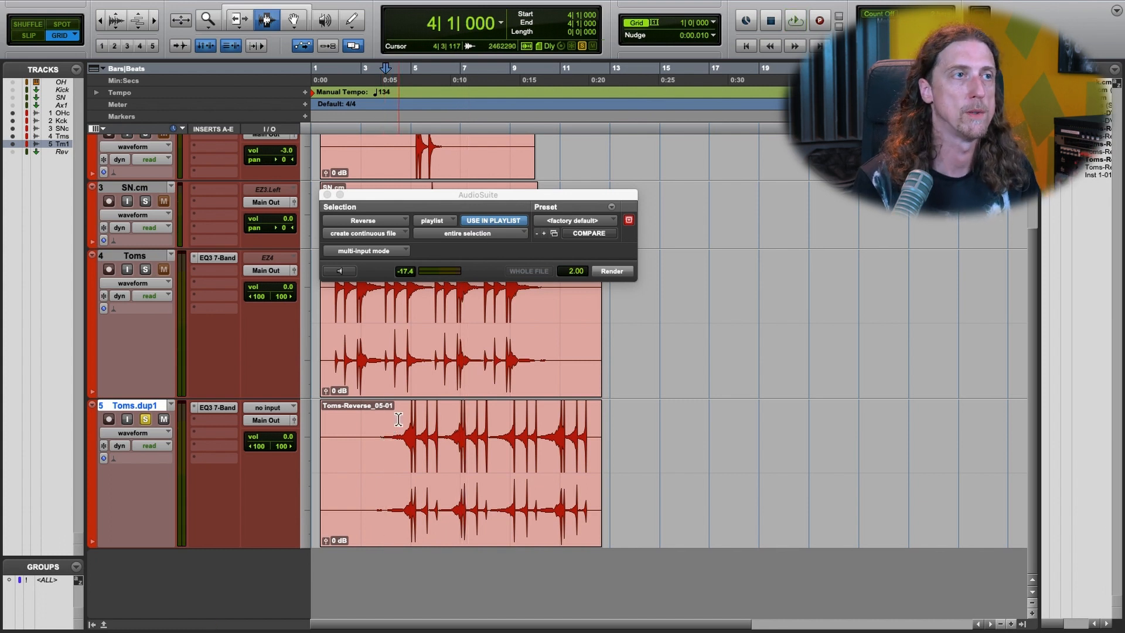
# - Load the AudioSuite D-Verb reverb for the whole reversed toms clip and set its input gain to 0.0 dB
pyautogui.doubleClick(439, 423)
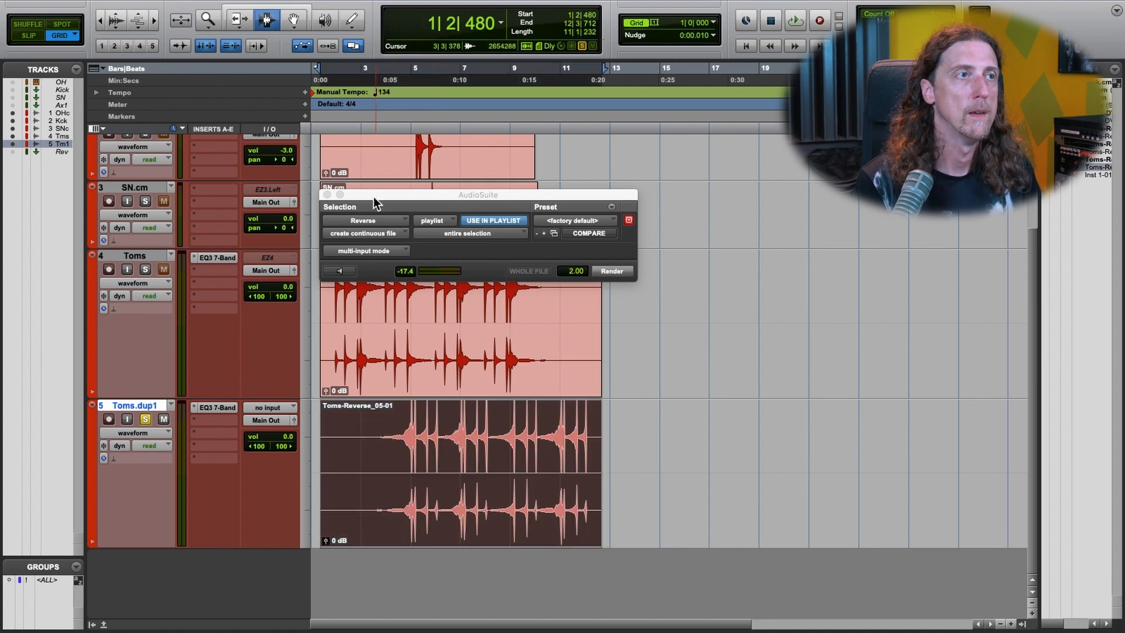
pyautogui.click(369, 220)
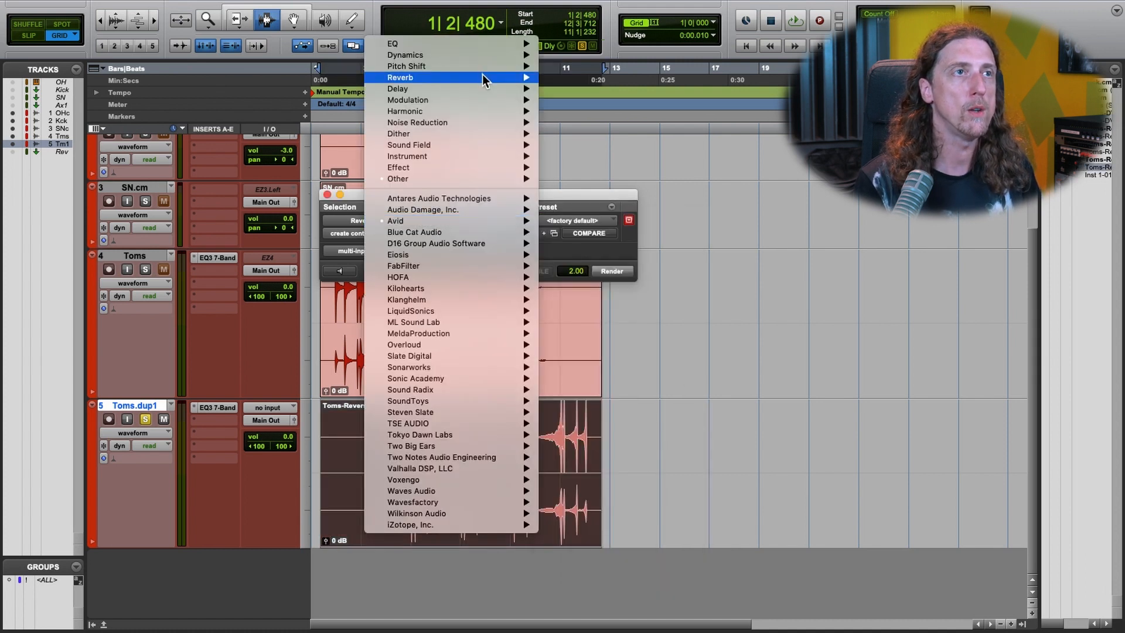
pyautogui.moveTo(482, 77)
pyautogui.click(648, 91)
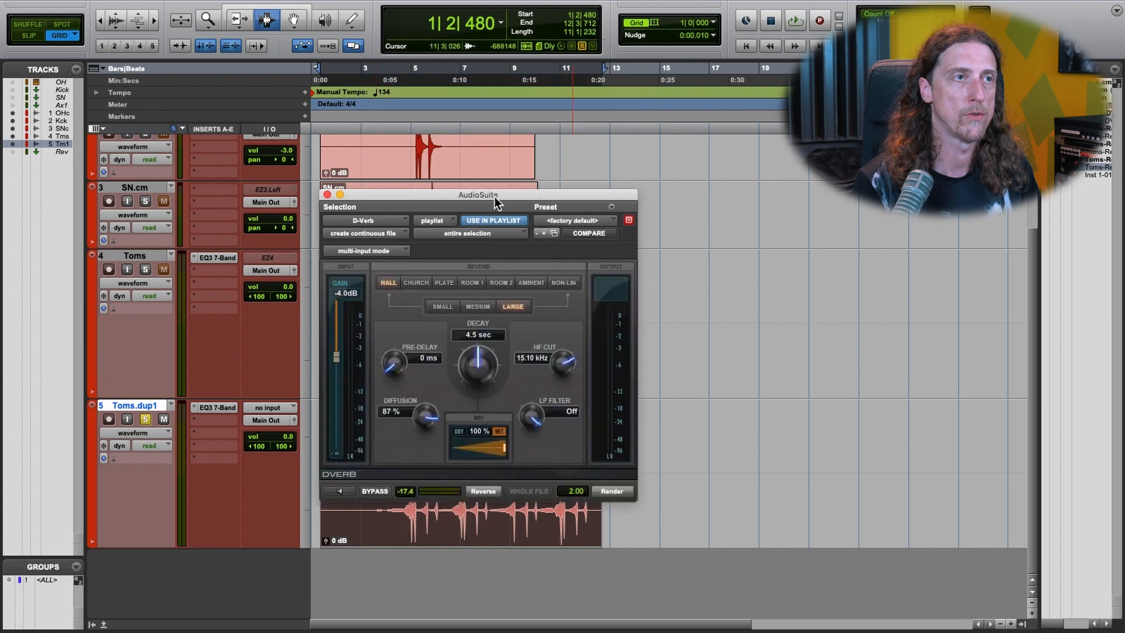
pyautogui.moveTo(502, 196); pyautogui.dragTo(579, 34)
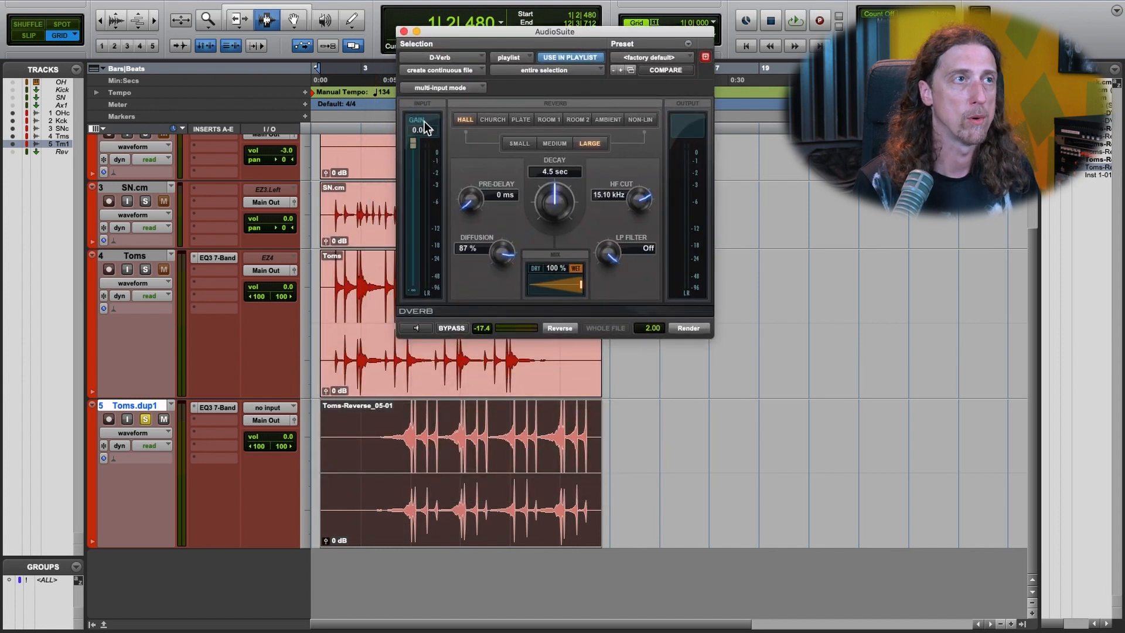
# - Set D-Verb to the Church algorithm with 0 ms pre-delay and a 6.3 sec decay
pyautogui.click(493, 120)
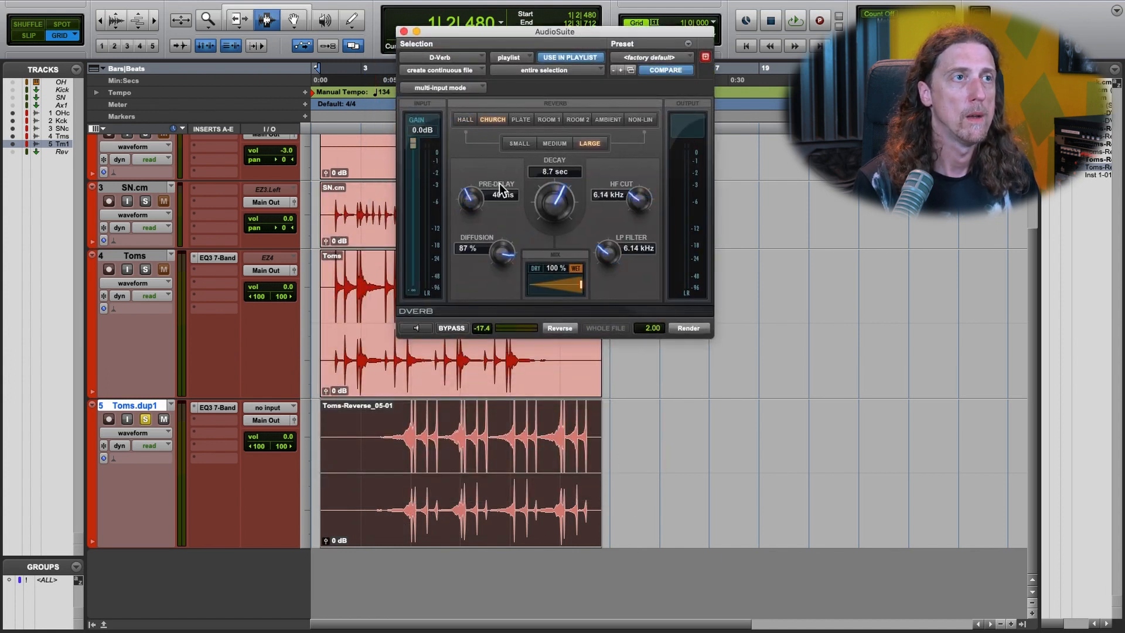
pyautogui.moveTo(472, 204); pyautogui.dragTo(461, 321)
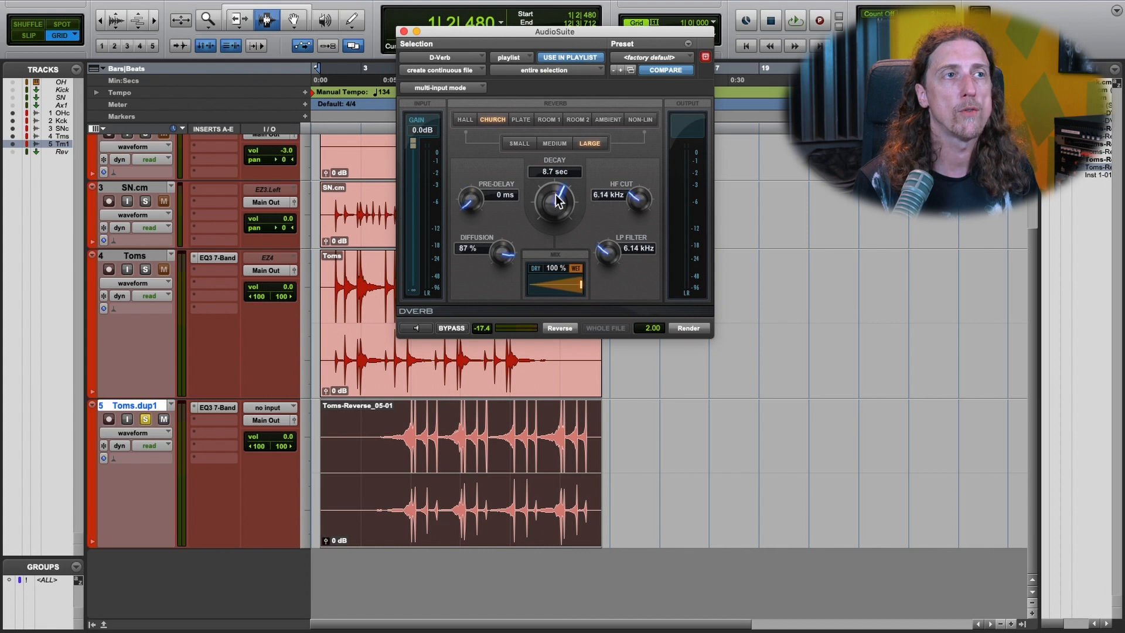
pyautogui.moveTo(549, 221); pyautogui.dragTo(535, 201)
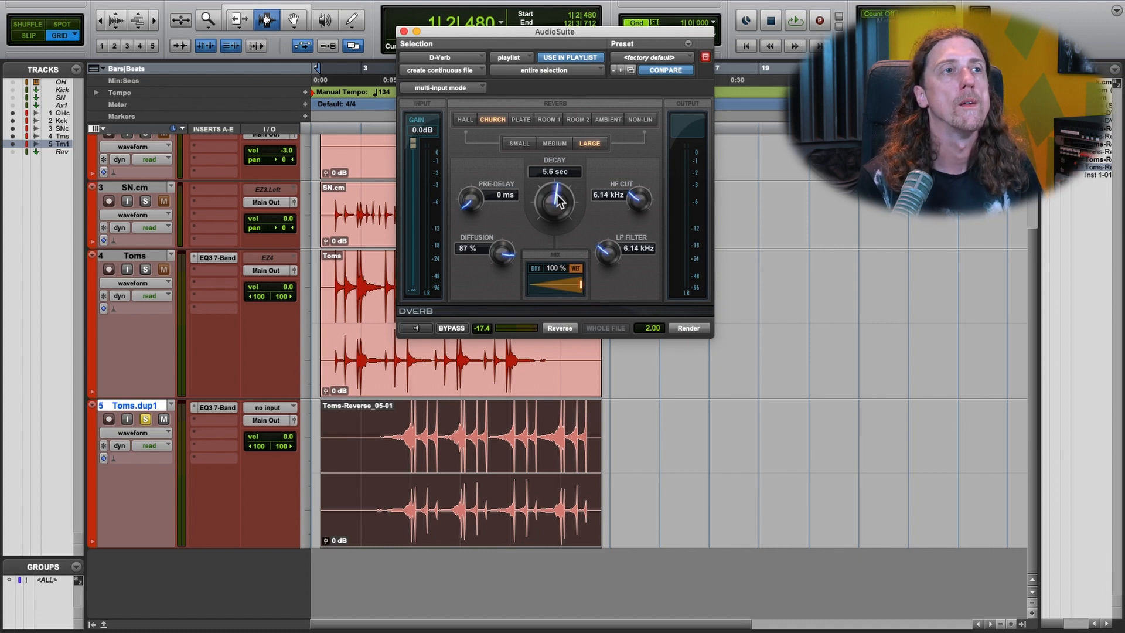
pyautogui.moveTo(558, 194); pyautogui.dragTo(627, 205)
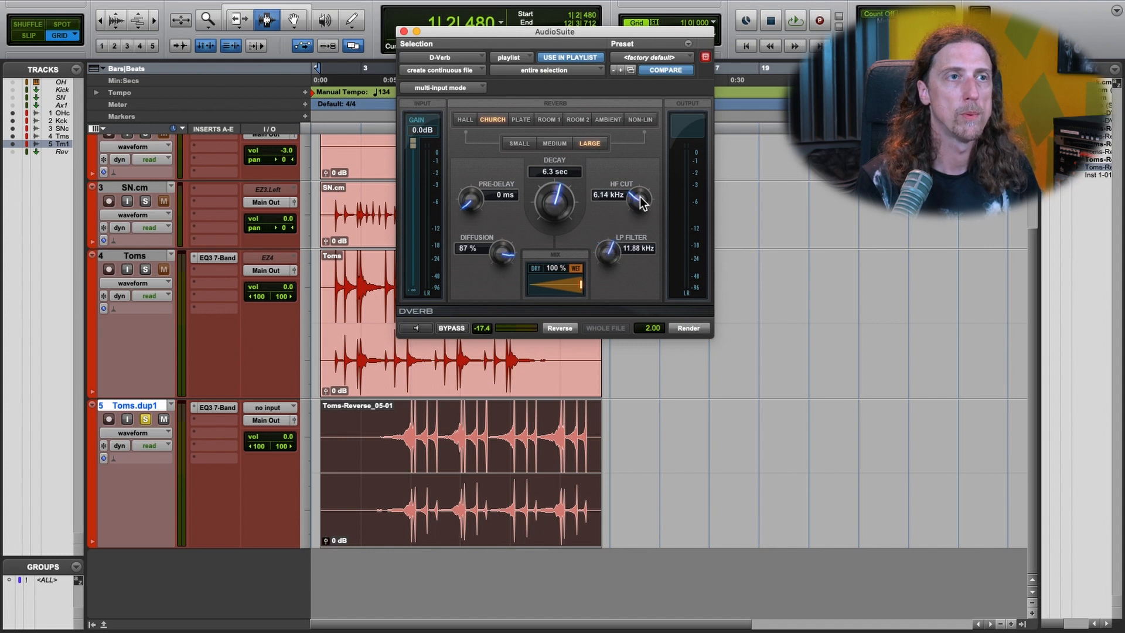
# - Turn D-Verb's HF cut off and set its LP filter to 6.93 kHz
pyautogui.moveTo(614, 247); pyautogui.dragTo(599, 269)
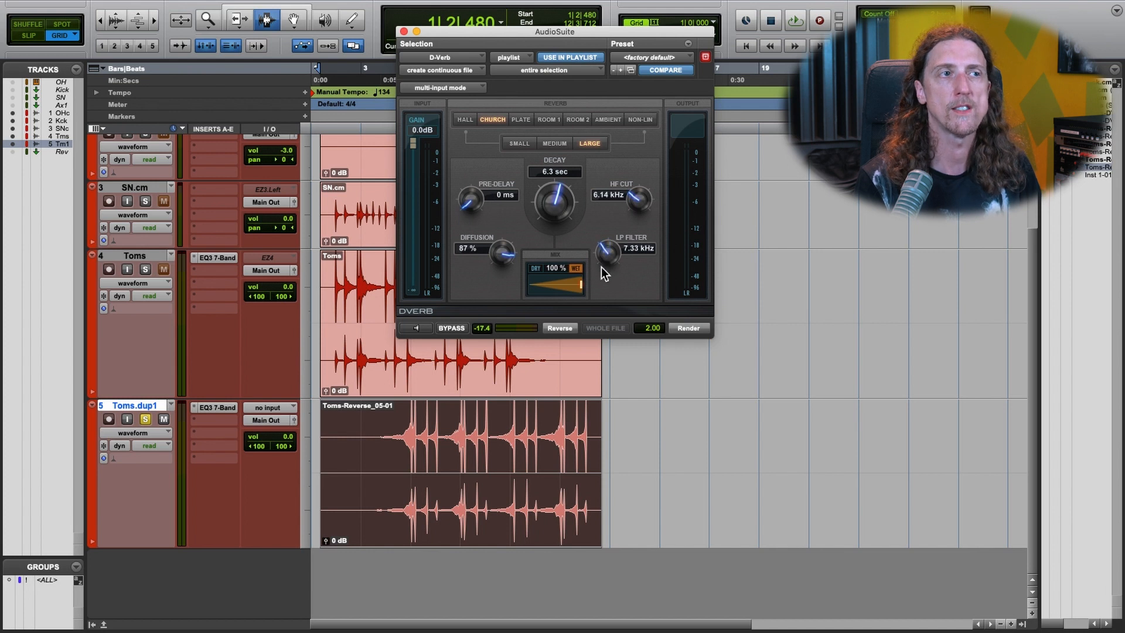
pyautogui.moveTo(634, 200); pyautogui.dragTo(633, 170)
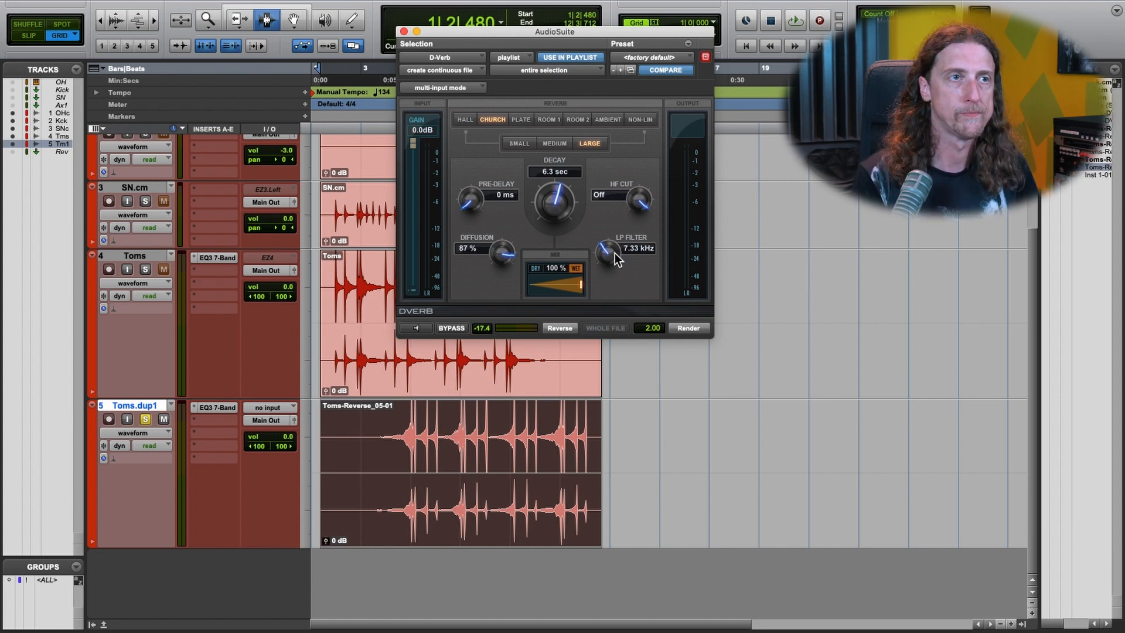
pyautogui.moveTo(613, 258); pyautogui.dragTo(612, 259)
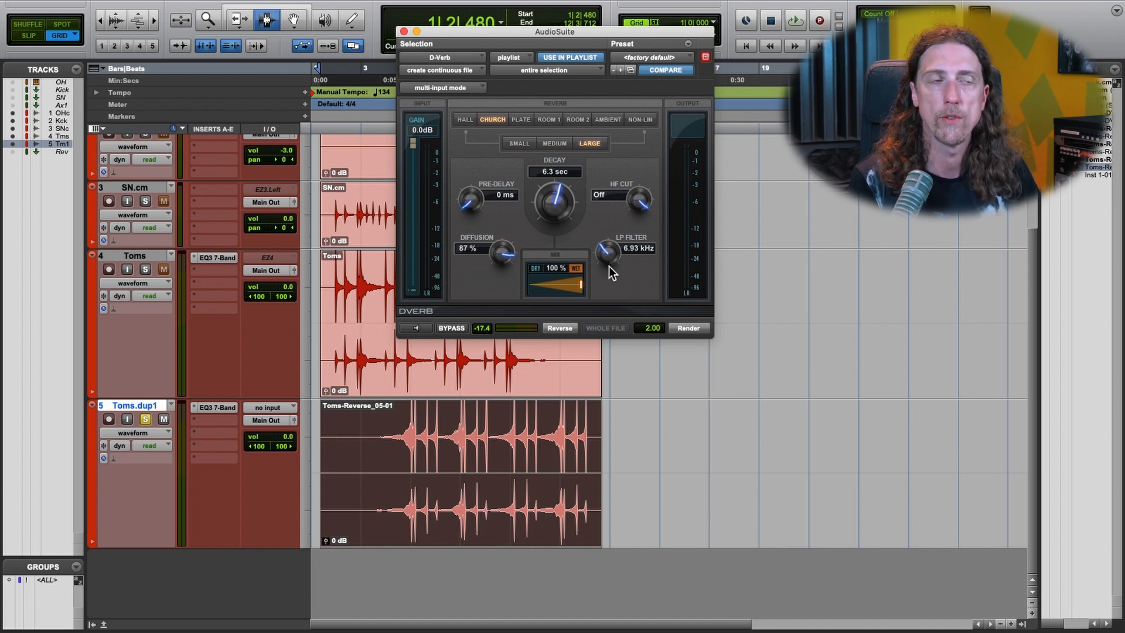
# - Render D-Verb on the reversed toms clip, undo it, and render again with the selection extended past the clip's end to bar 13
pyautogui.click(683, 328)
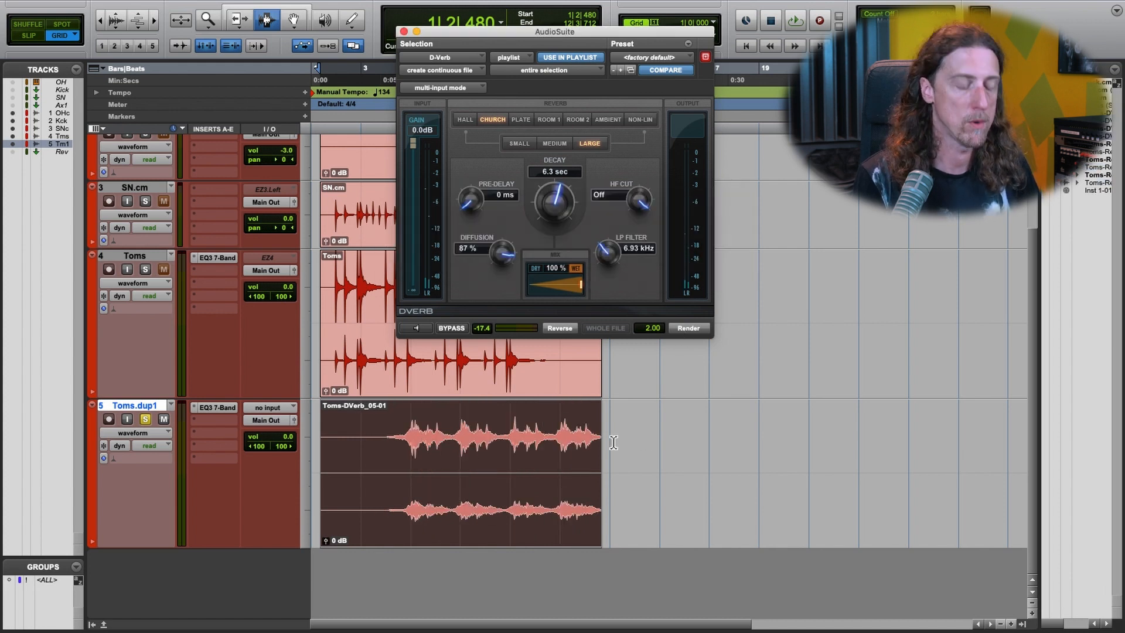
pyautogui.press('super+z')
pyautogui.moveTo(633, 452); pyautogui.dragTo(649, 443)
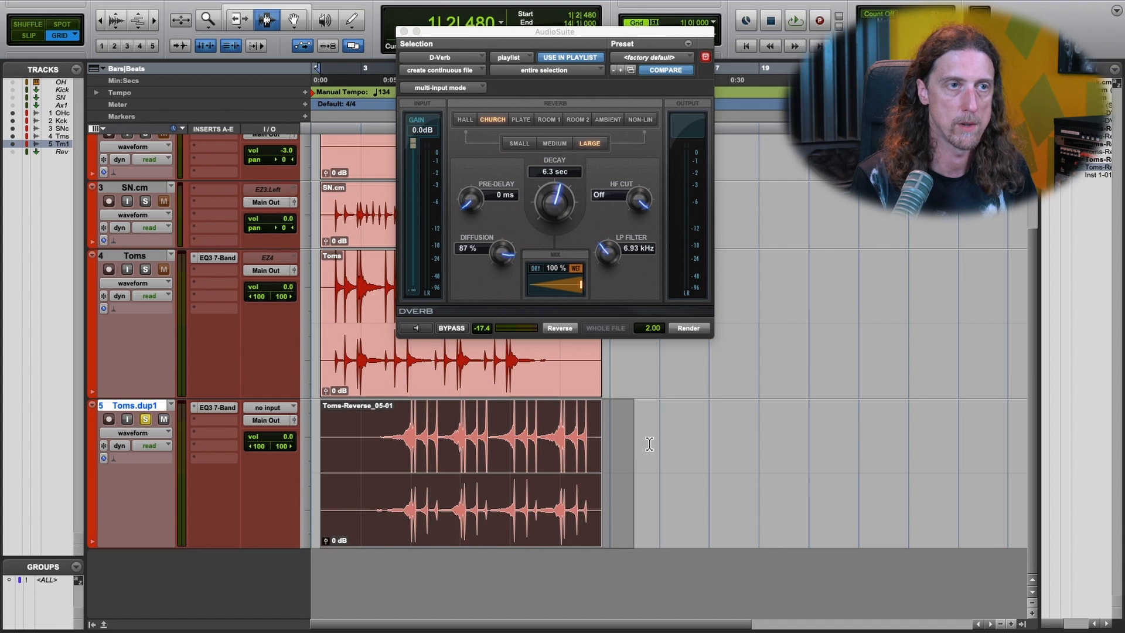
pyautogui.click(618, 435)
pyautogui.click(688, 332)
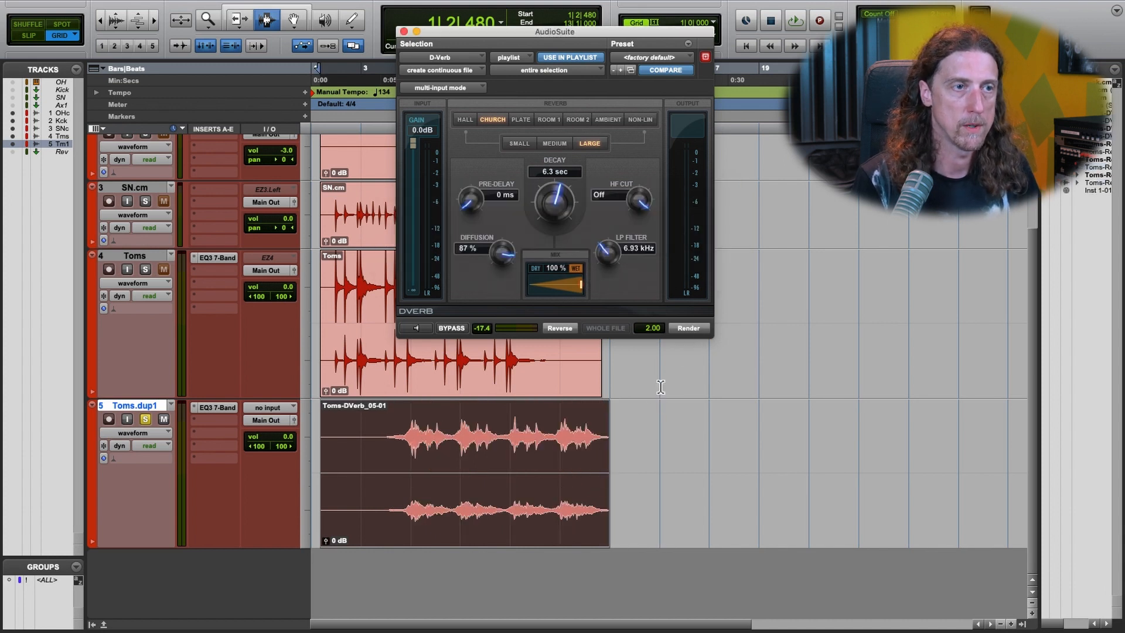
# - Play back the rendered toms reverb clip from bar 5
pyautogui.click(407, 436)
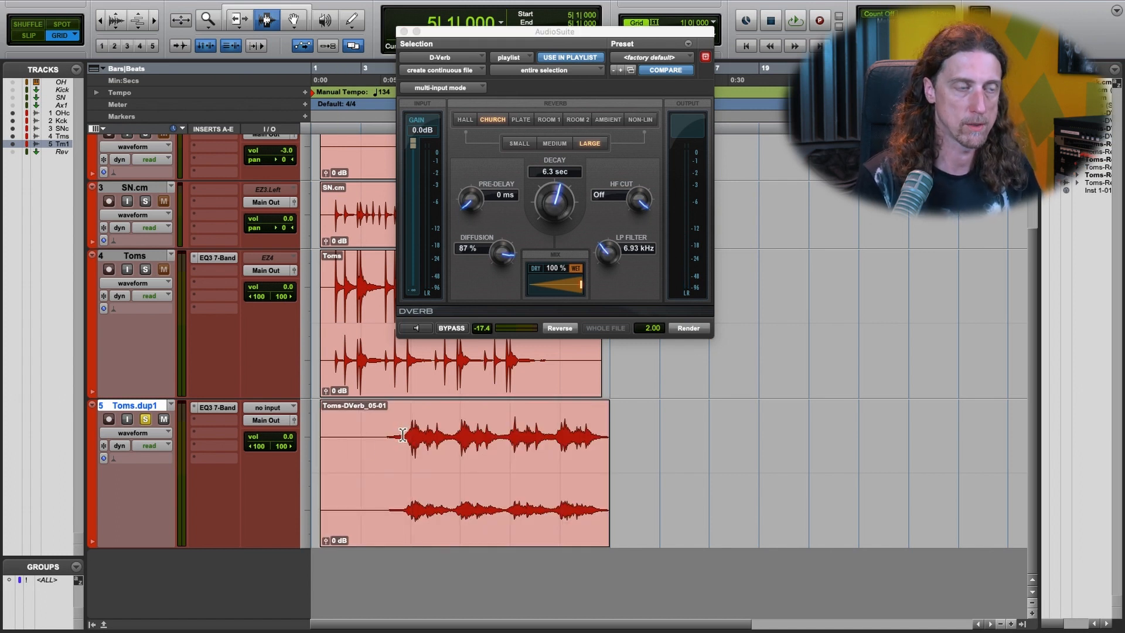
pyautogui.press('space')
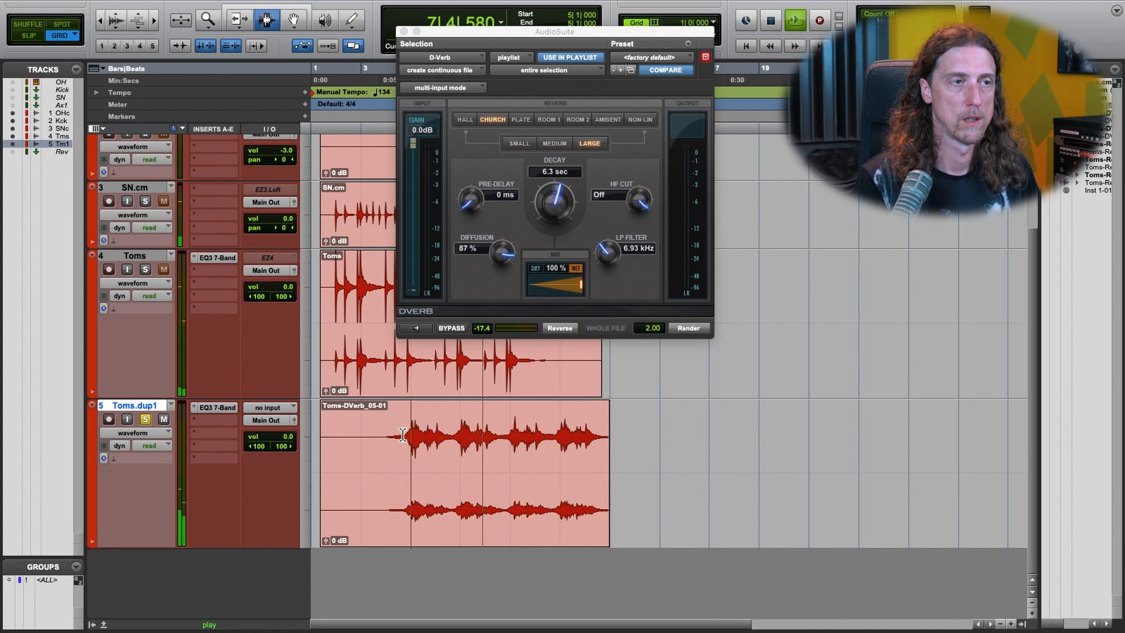
pyautogui.press('space')
# - Load the AudioSuite Reverse processor for the whole rendered reverb clip on Toms.dup1 and render it
pyautogui.doubleClick(402, 434)
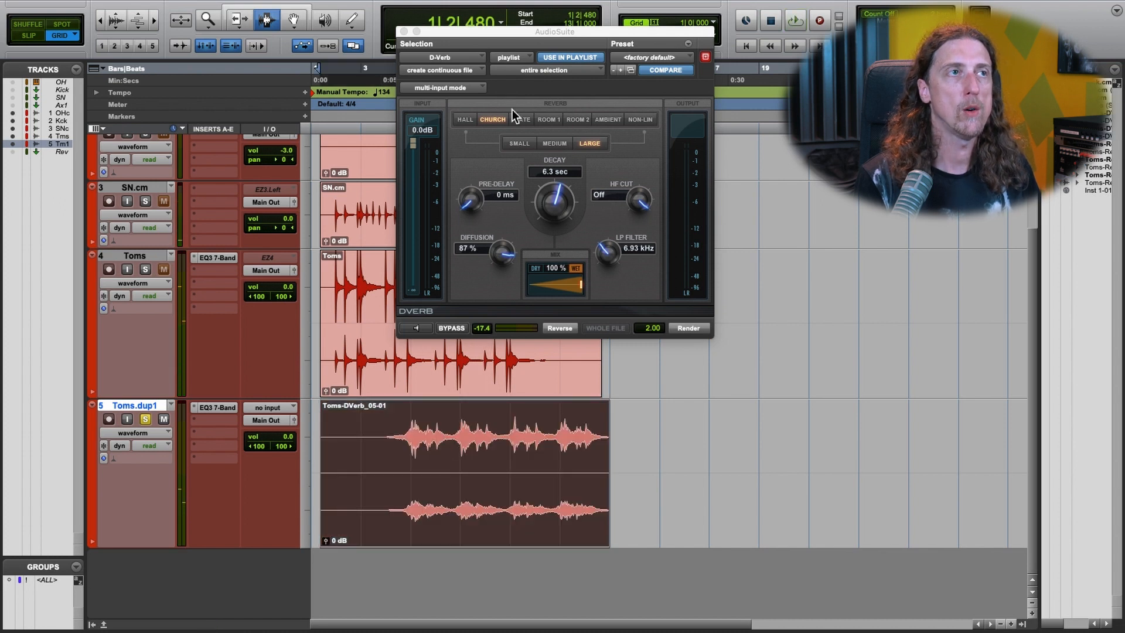
pyautogui.click(448, 57)
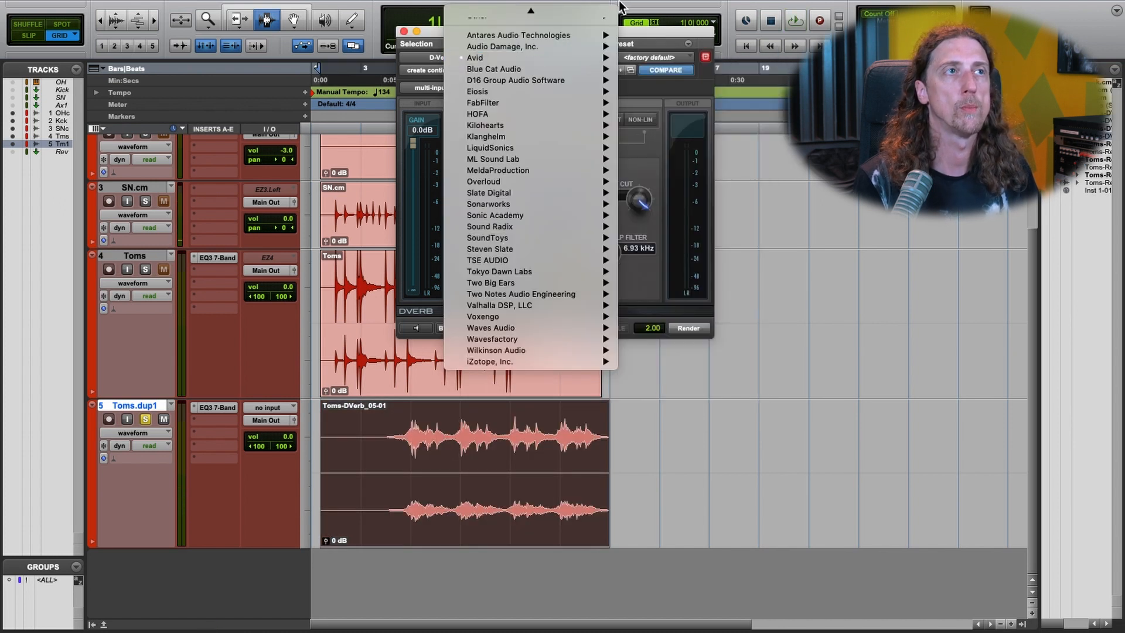
pyautogui.moveTo(604, 151)
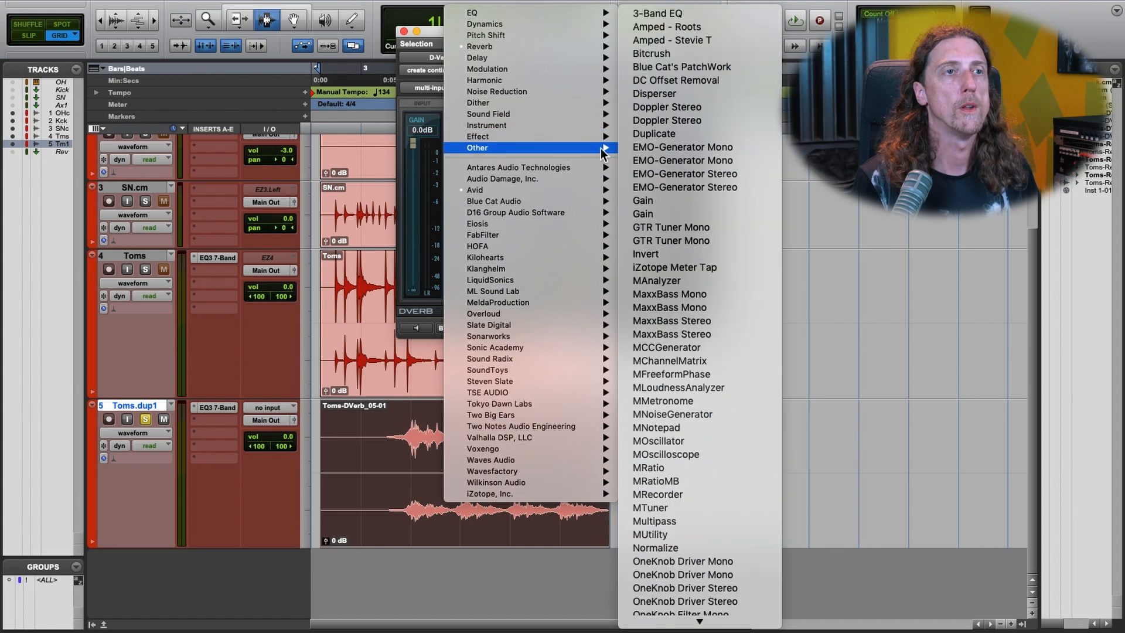
pyautogui.scroll(-2, 713, 532)
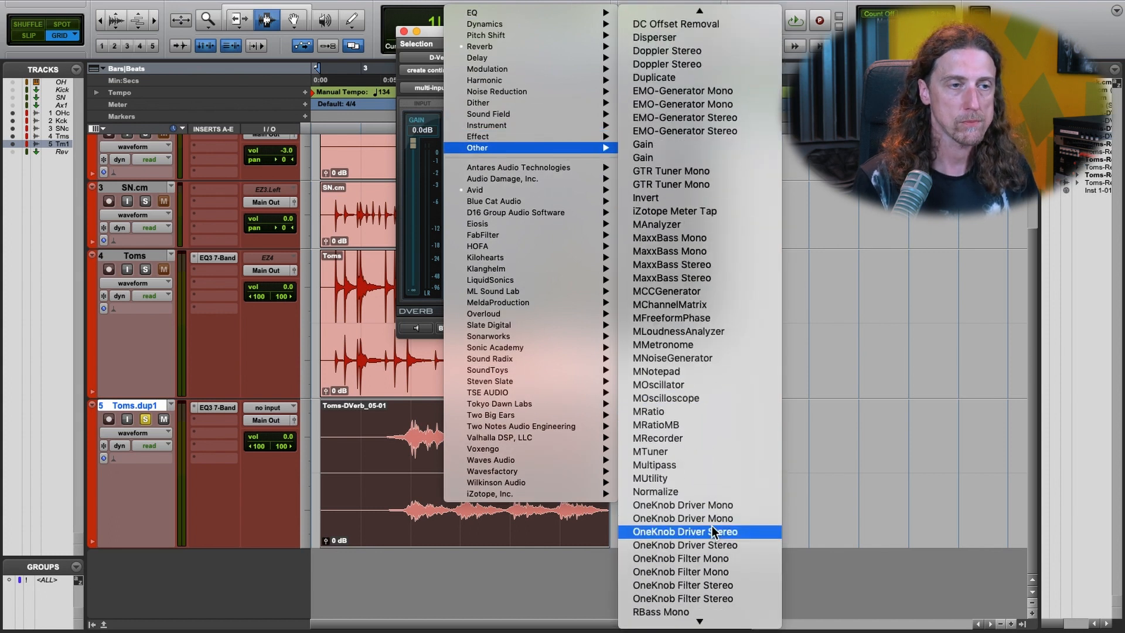
pyautogui.scroll(-3, 711, 526)
pyautogui.click(706, 563)
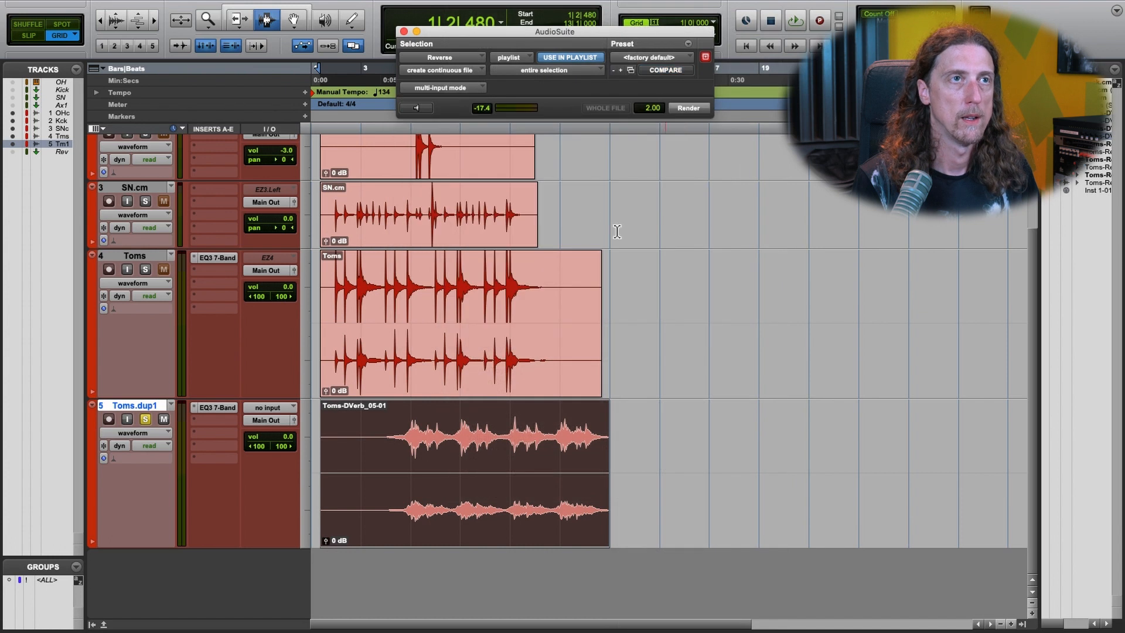
pyautogui.click(705, 107)
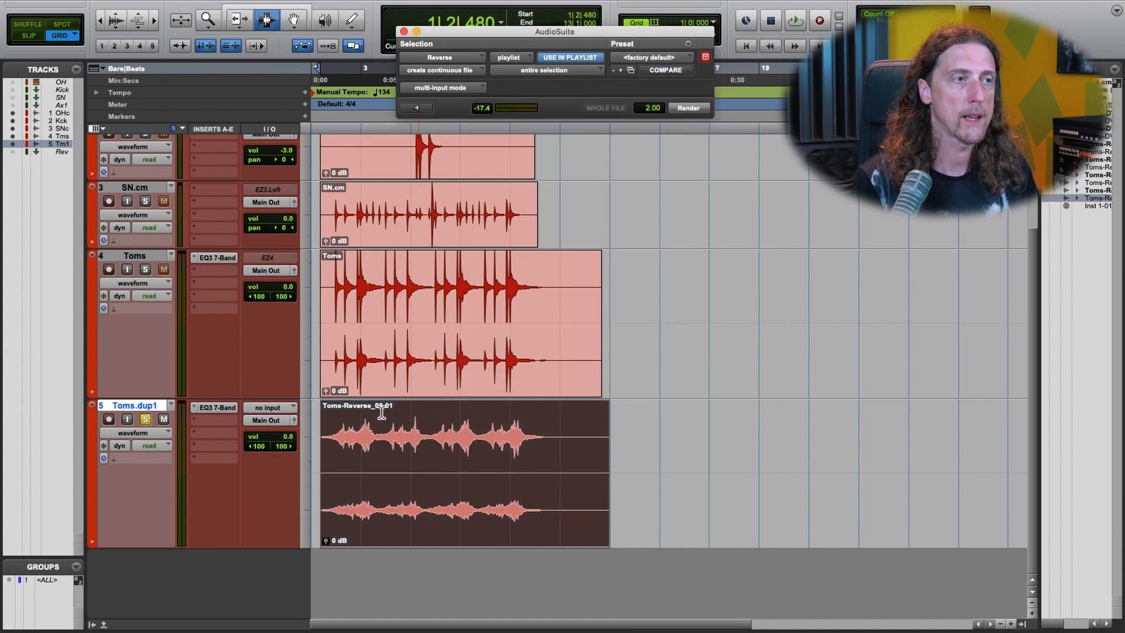
# - Switch to Slip mode and play the newly reversed reverb clip from just after its start
pyautogui.click(340, 435)
pyautogui.press('t')
pyautogui.press('t')
pyautogui.press('t')
pyautogui.press('t')
pyautogui.press('r')
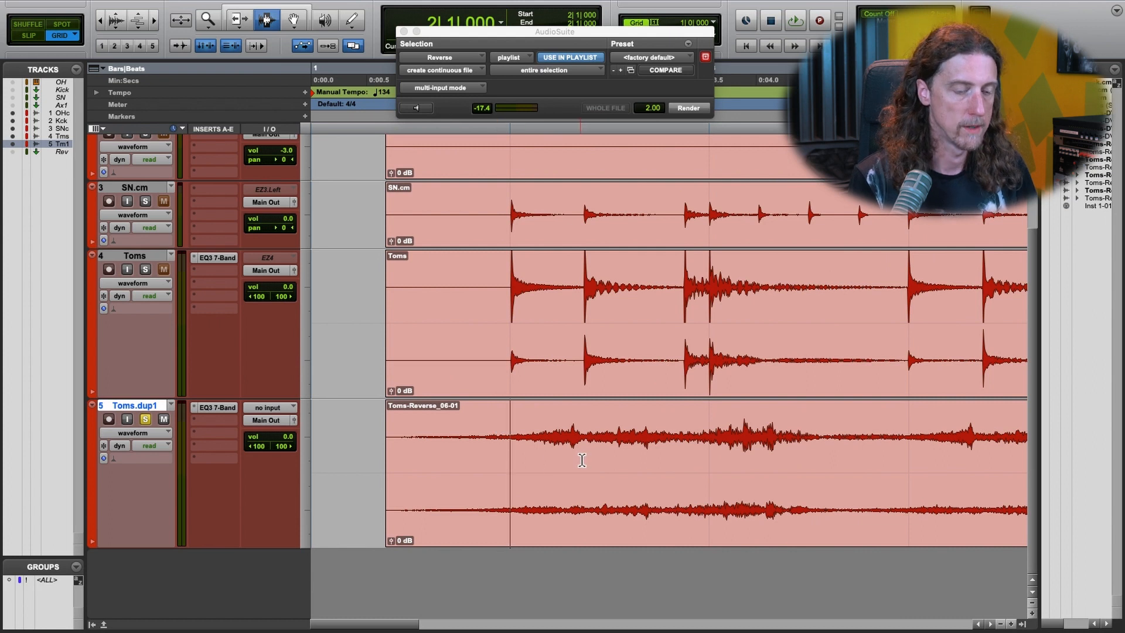
pyautogui.press('Return')
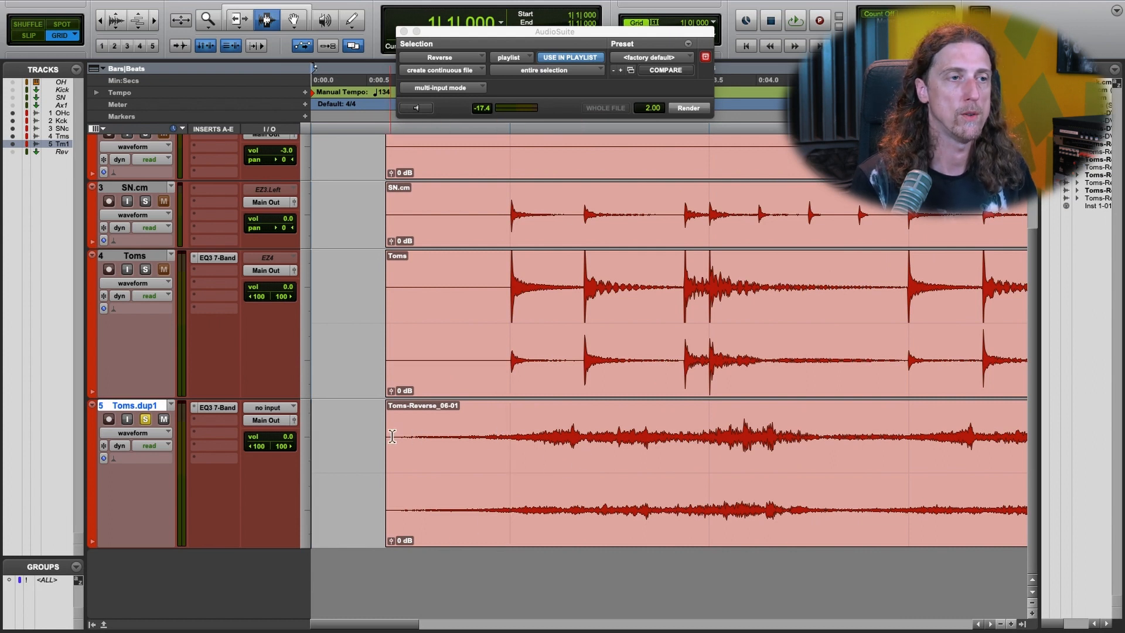
pyautogui.press('F2')
pyautogui.click(394, 438)
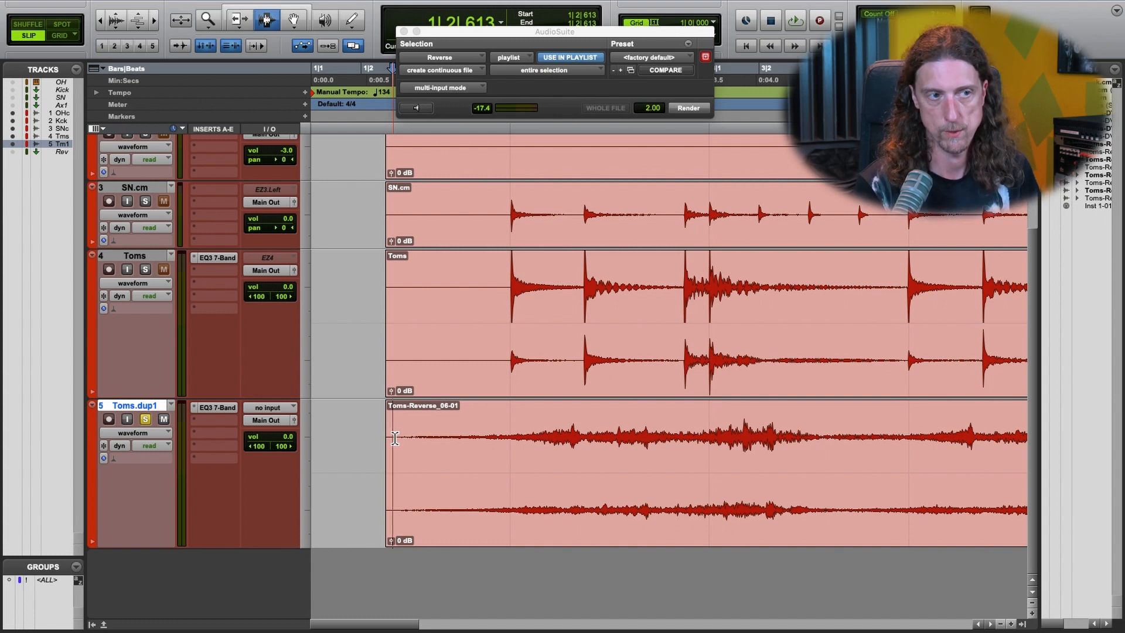
pyautogui.press('space')
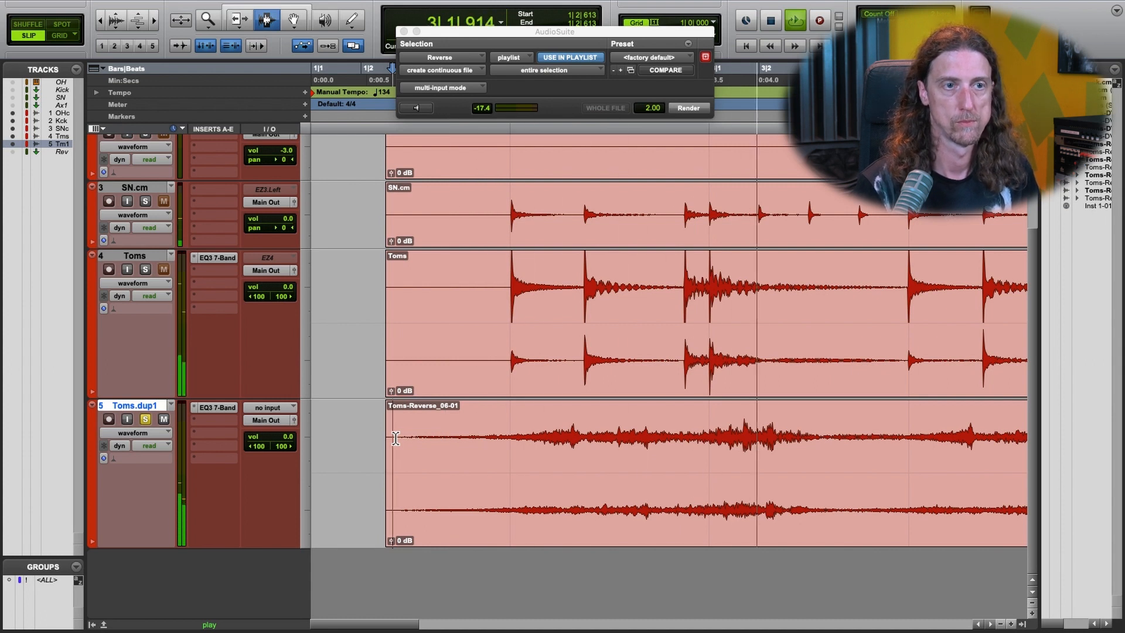
pyautogui.press('space')
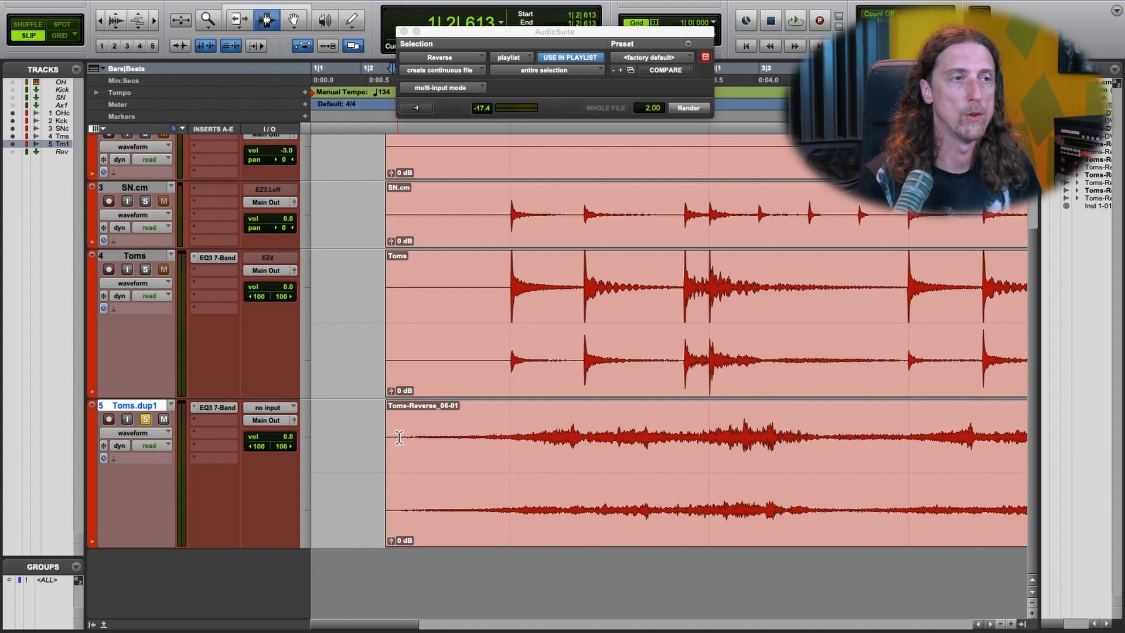
# - Move the reversed reverb clip earlier on the timeline so its first swell peaks exactly at the first tom hit
pyautogui.press('F8')
pyautogui.moveTo(567, 432); pyautogui.dragTo(511, 432)
pyautogui.press('t')
pyautogui.press('t')
pyautogui.press('t')
pyautogui.press('r')
pyautogui.hscroll(10, 504, 487)
pyautogui.hscroll(-2, 504, 487)
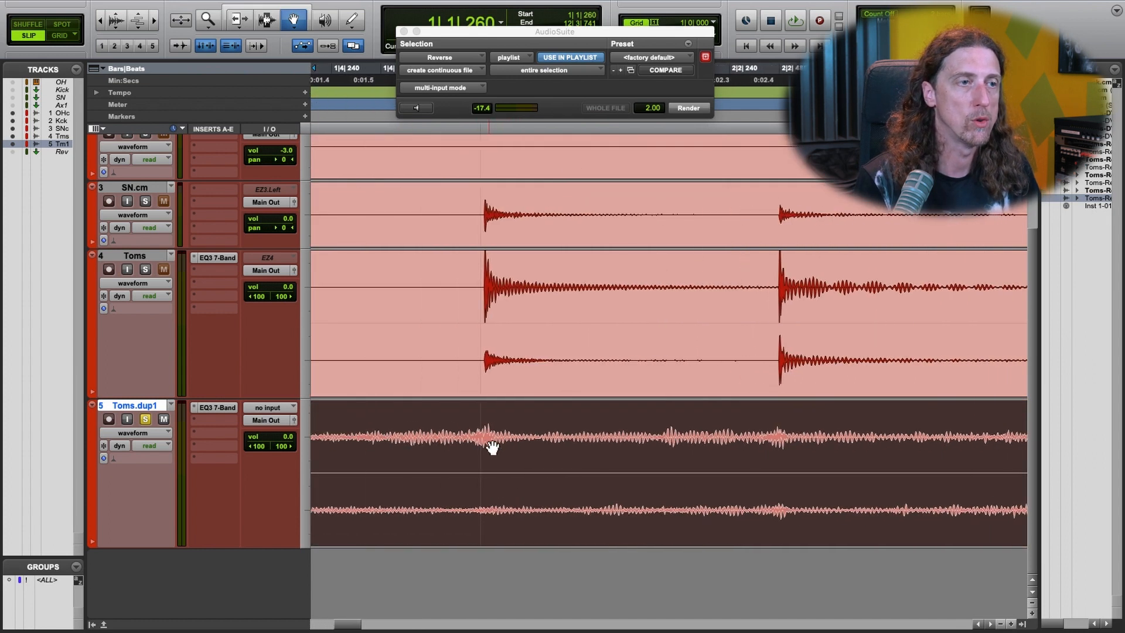
pyautogui.click(490, 433)
pyautogui.moveTo(490, 431); pyautogui.dragTo(491, 430)
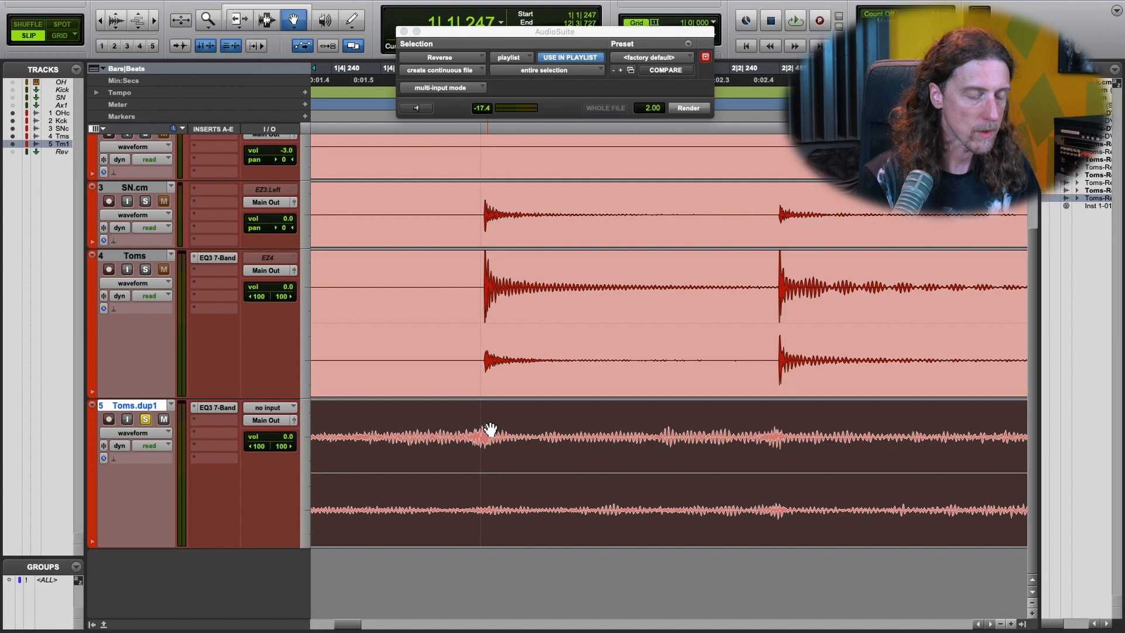
pyautogui.press('super+bracketleft')
pyautogui.press('super+bracketleft')
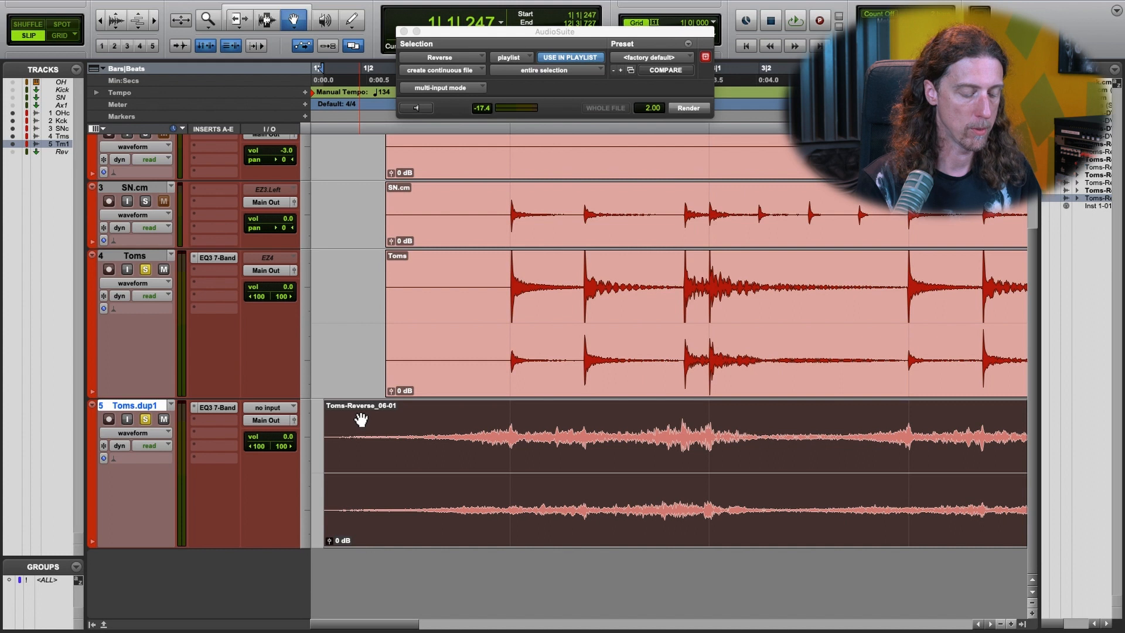
# - Lower the Toms.dup1 fader to -12.6 dB and place the playback start near the beginning of the shifted reverb clip
pyautogui.press('F7')
pyautogui.click(334, 426)
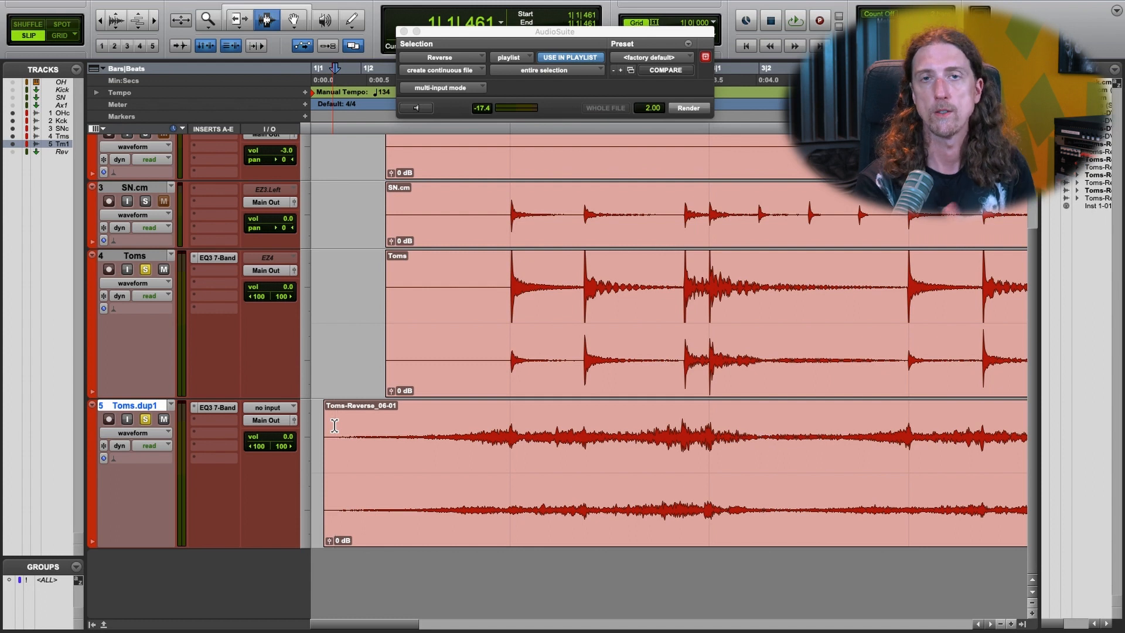
pyautogui.click(332, 436)
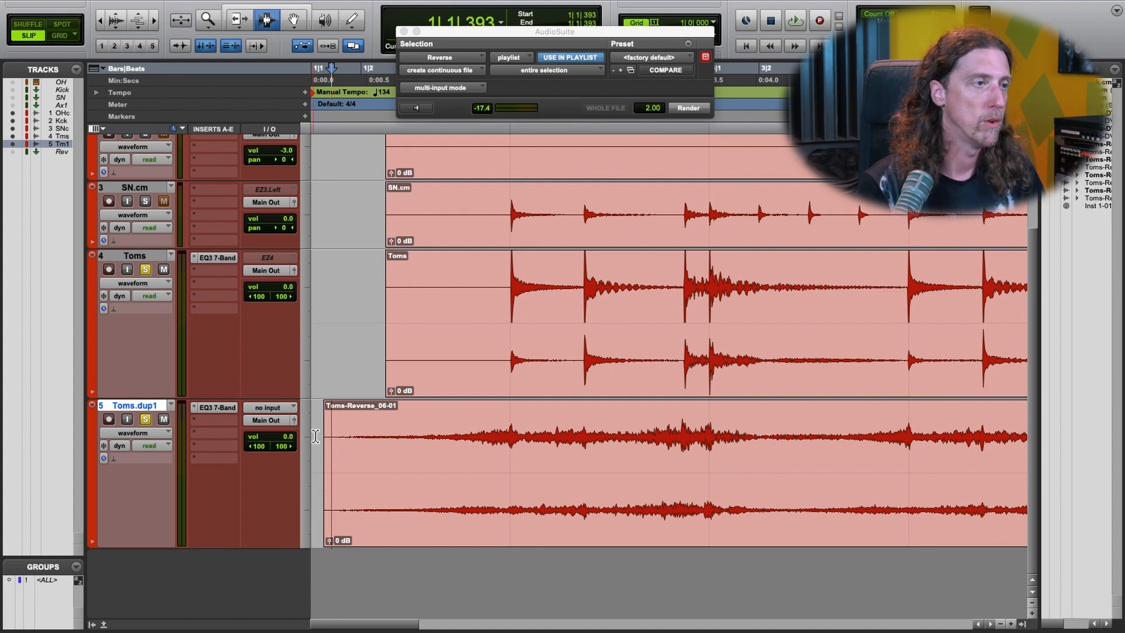
pyautogui.press('super+equal')
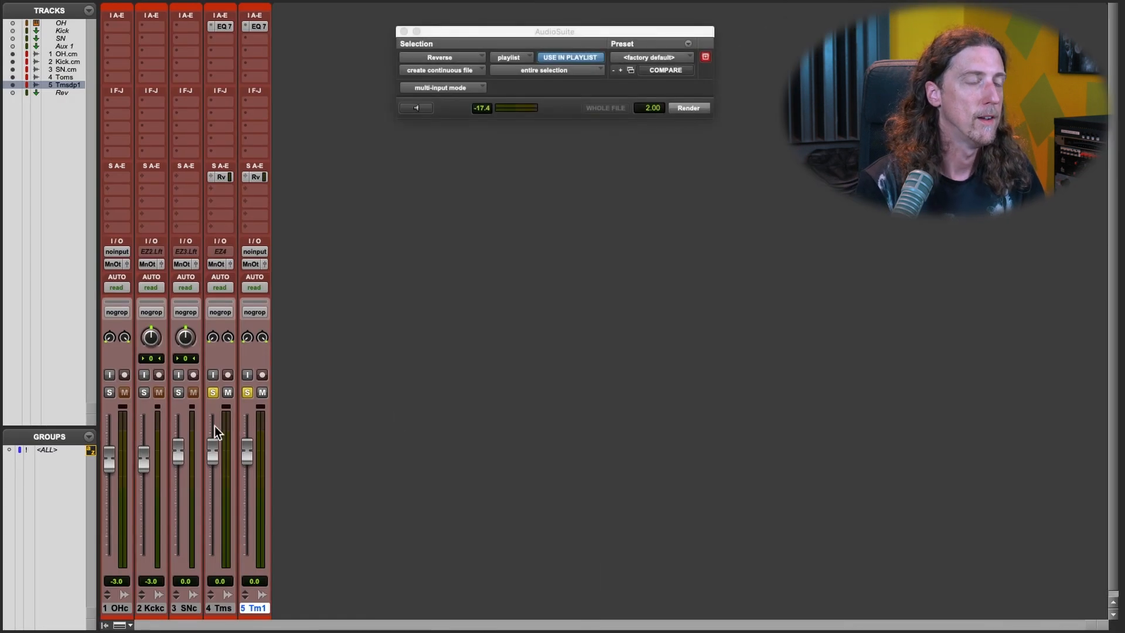
pyautogui.moveTo(250, 473); pyautogui.dragTo(249, 474)
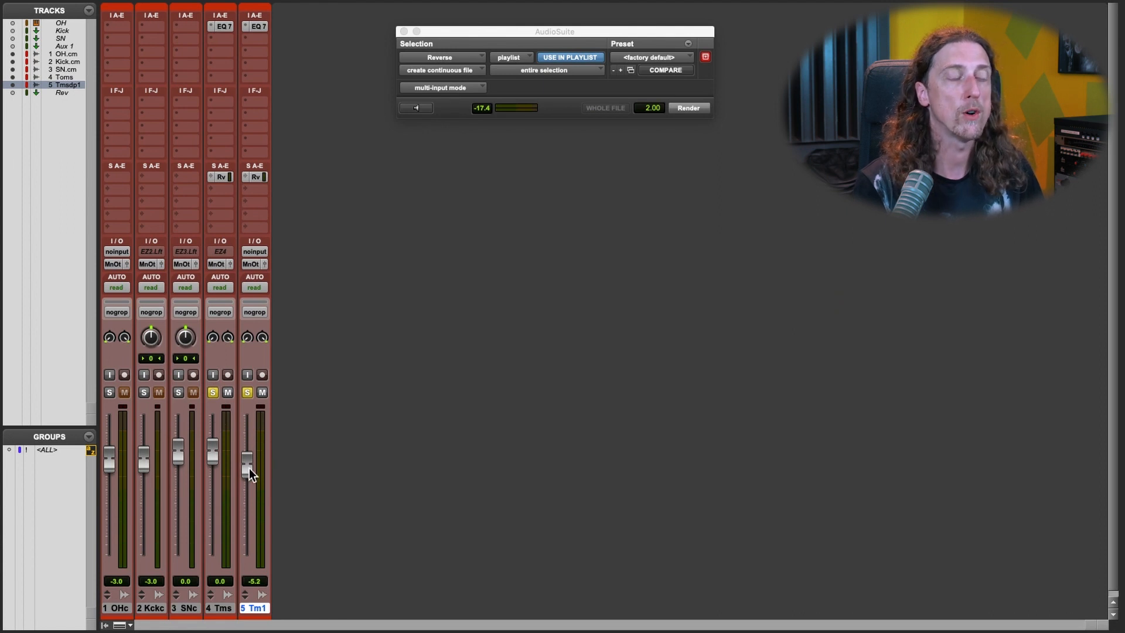
pyautogui.press('super+equal')
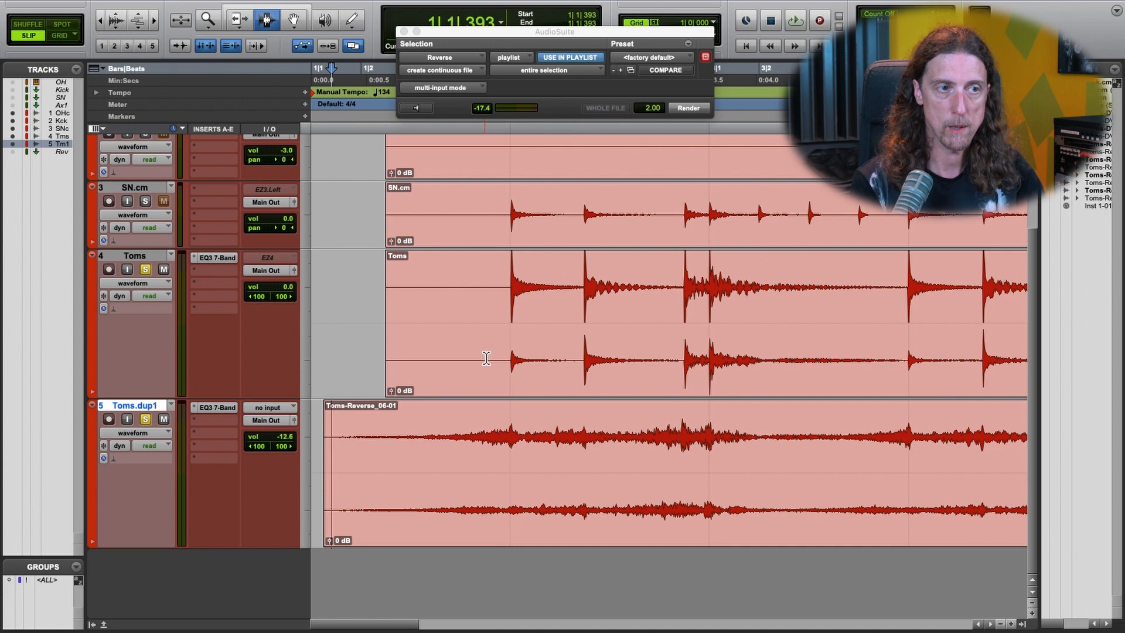
pyautogui.click(350, 443)
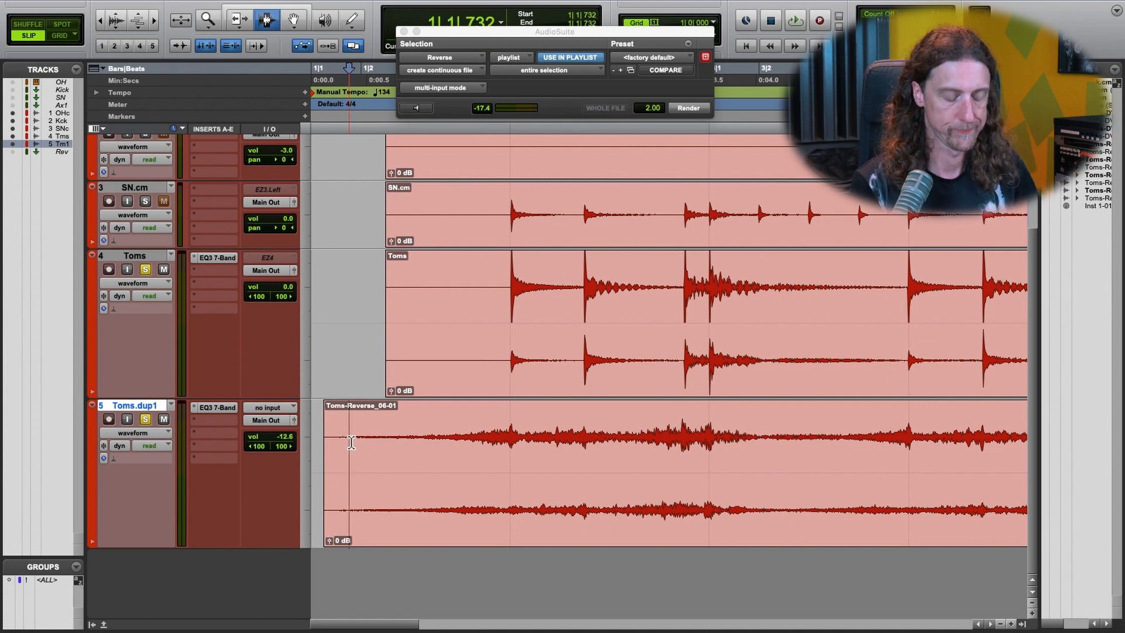
# - Raise the Toms.dup1 fader to +0.2 dB, unsolo both tom tracks and play the full drum mix
pyautogui.press('super+equal')
pyautogui.moveTo(248, 479); pyautogui.dragTo(251, 455)
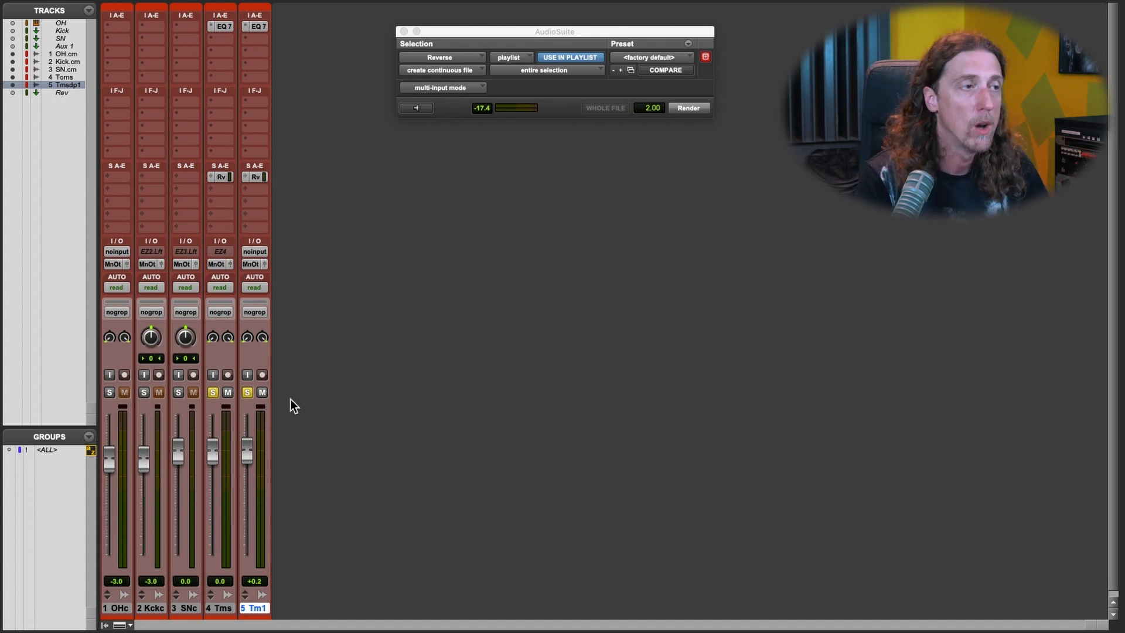
pyautogui.click(247, 392)
pyautogui.click(214, 392)
pyautogui.press('space')
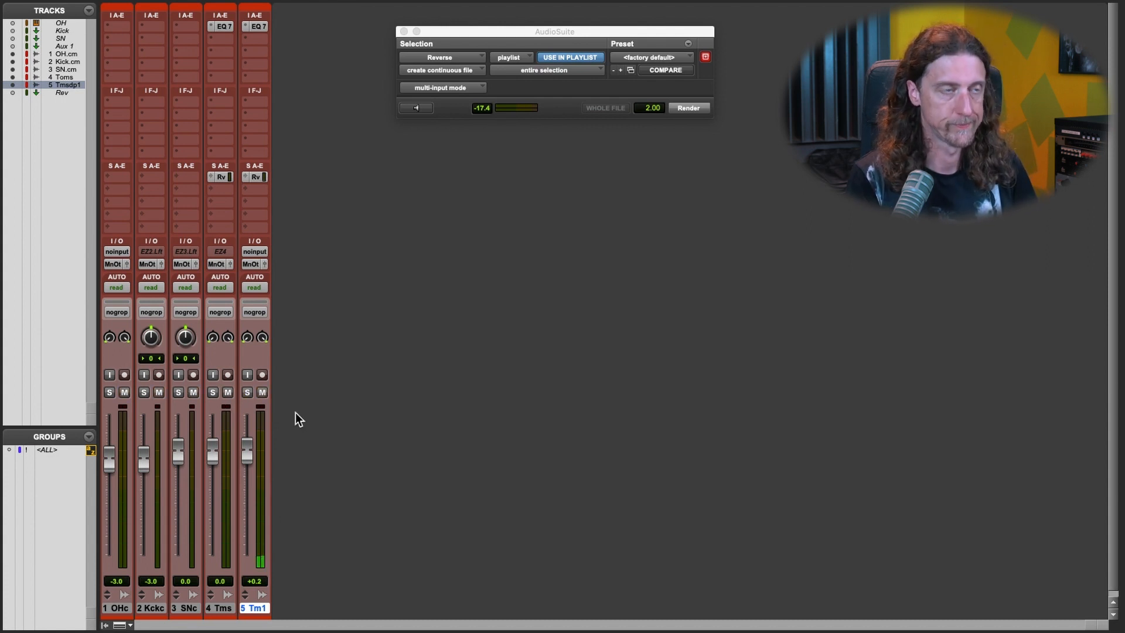
# - Set the Toms.dup1 fader to -2.0 dB while listening to the full drum mix
pyautogui.press('super+equal')
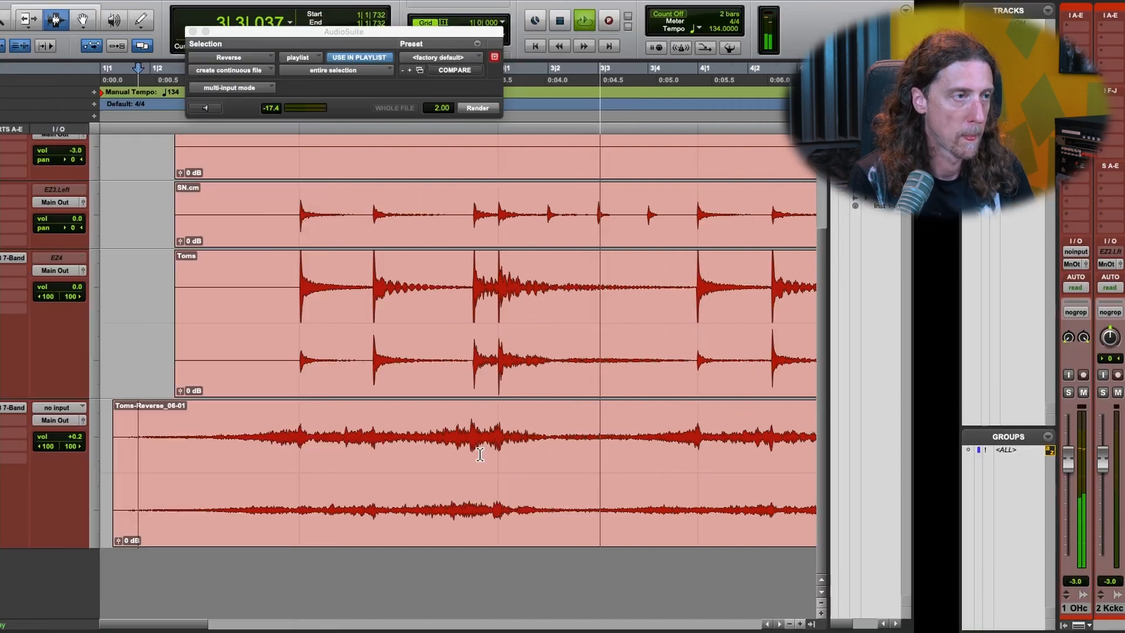
pyautogui.press('super+equal')
pyautogui.moveTo(250, 469); pyautogui.dragTo(251, 473)
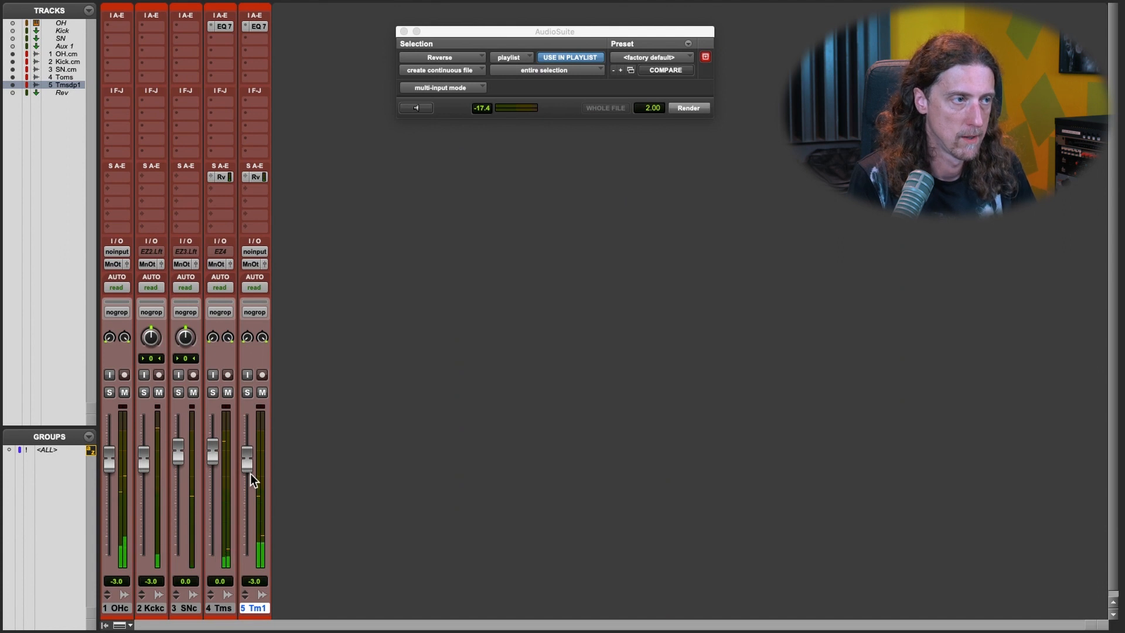
pyautogui.moveTo(250, 474); pyautogui.dragTo(251, 471)
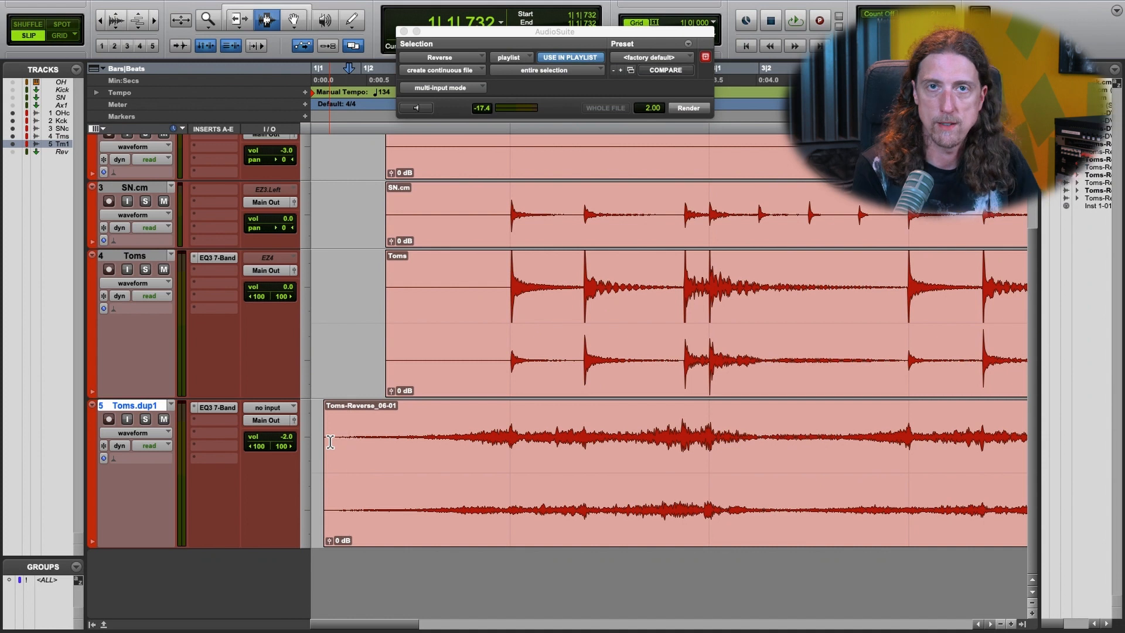
pyautogui.press('r')
pyautogui.press('r')
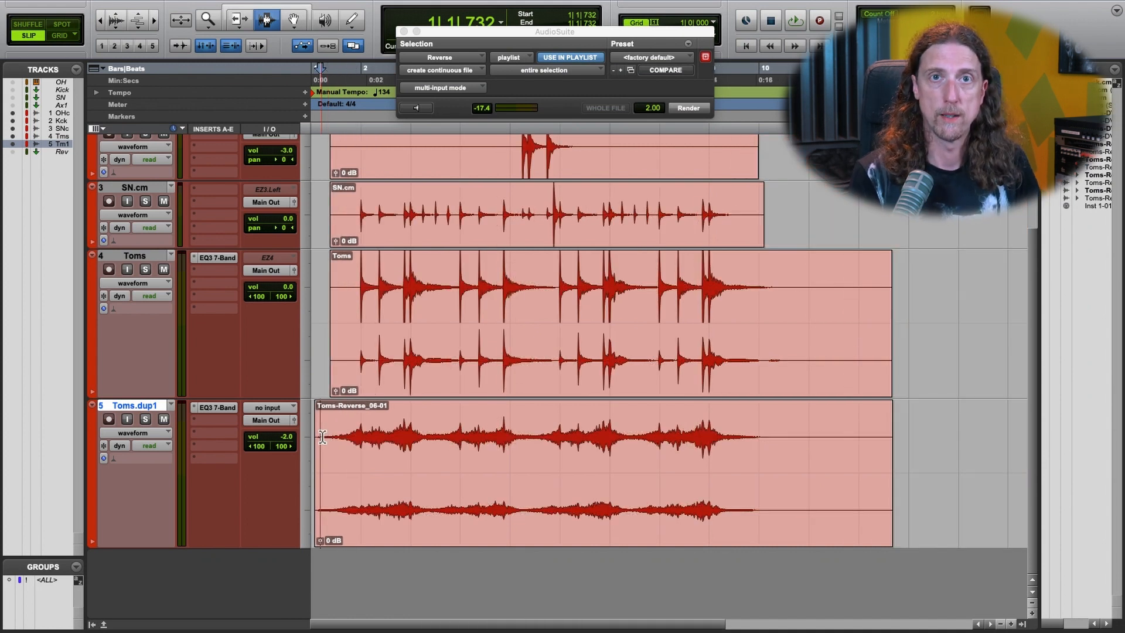
pyautogui.click(332, 434)
pyautogui.click(343, 432)
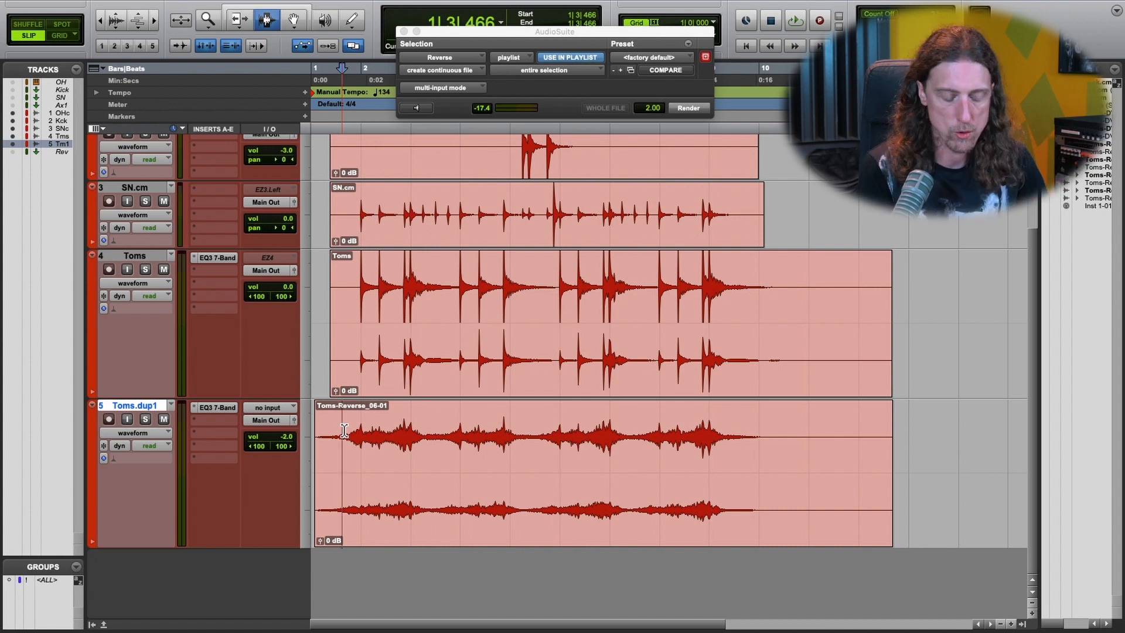
# - Insert a stereo D-Verb below the EQ on Toms.dup1 and move its window clear of the mixer channels
pyautogui.press('super+equal')
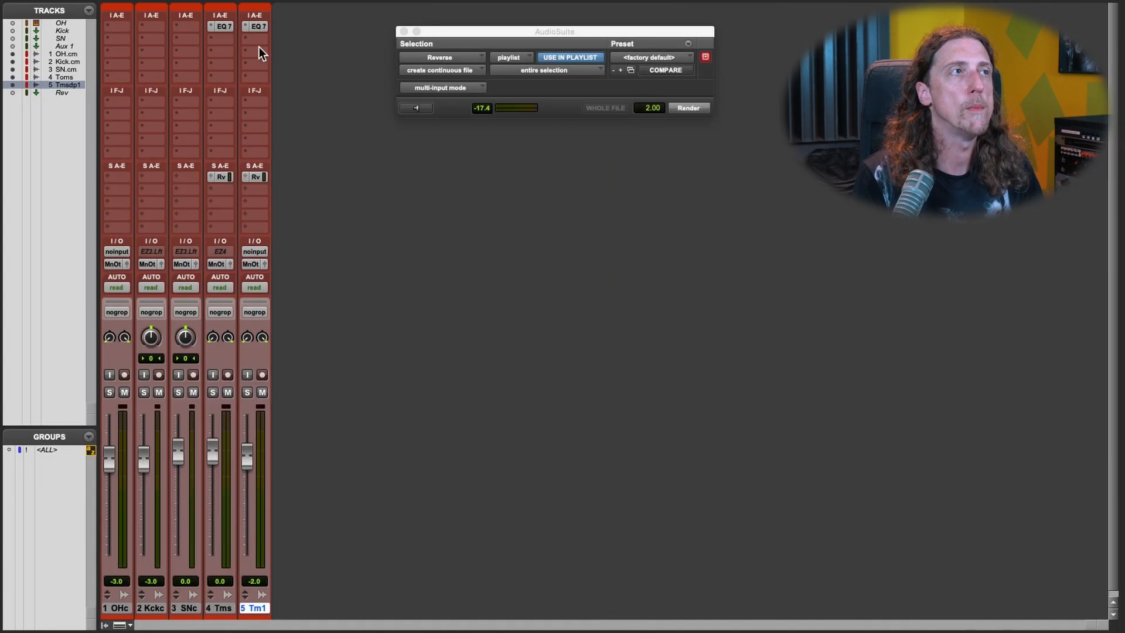
pyautogui.click(259, 39)
pyautogui.moveTo(274, 41)
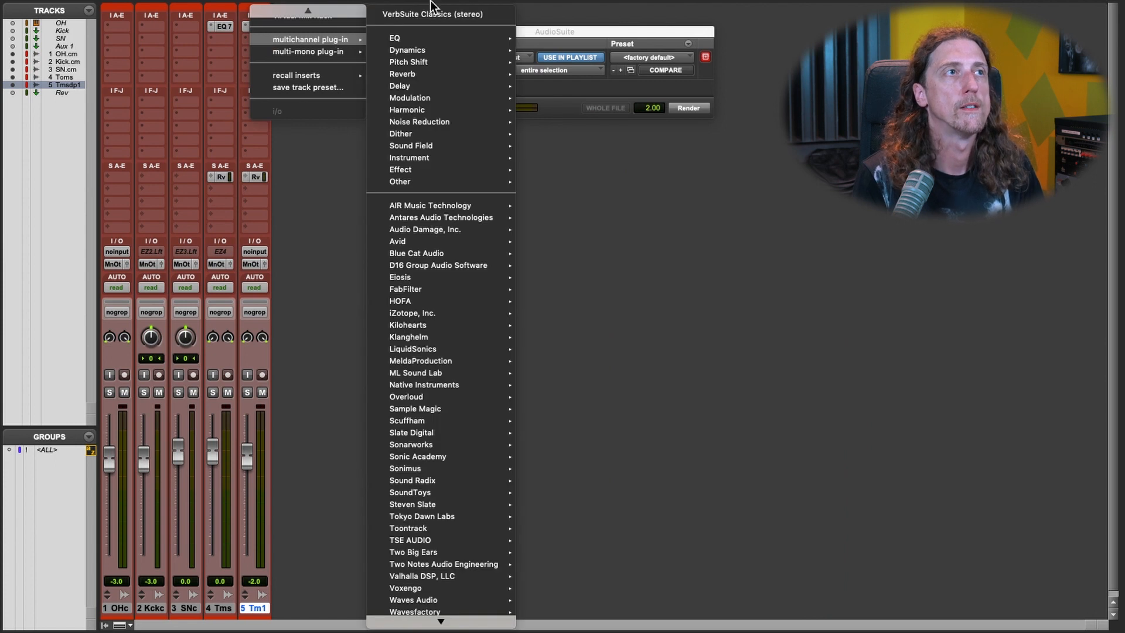
pyautogui.moveTo(440, 41)
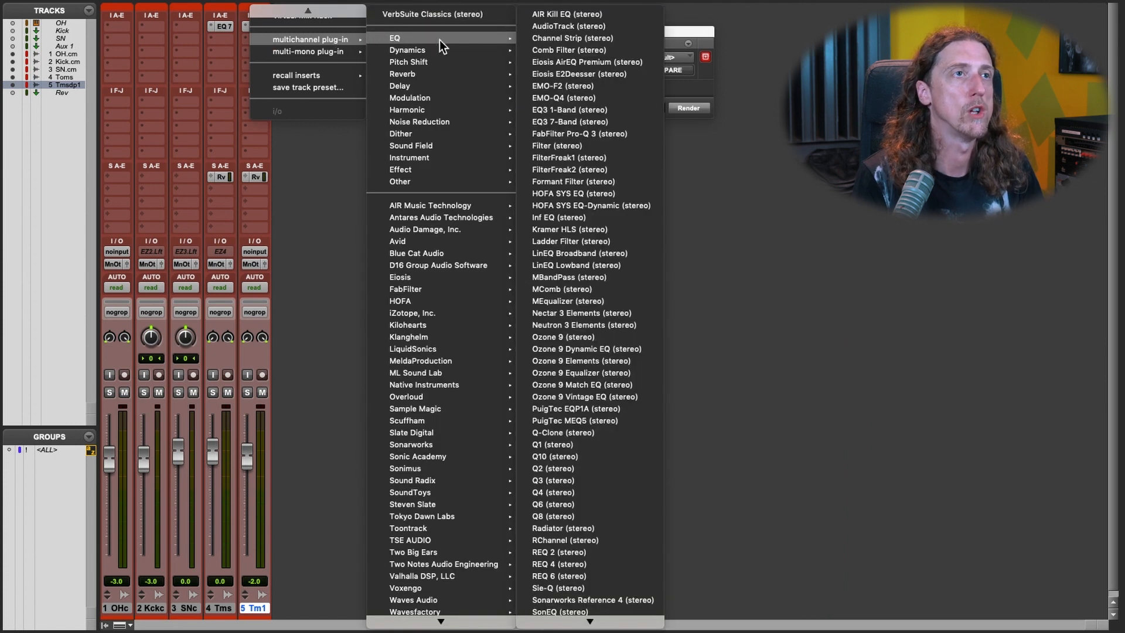
pyautogui.moveTo(441, 75)
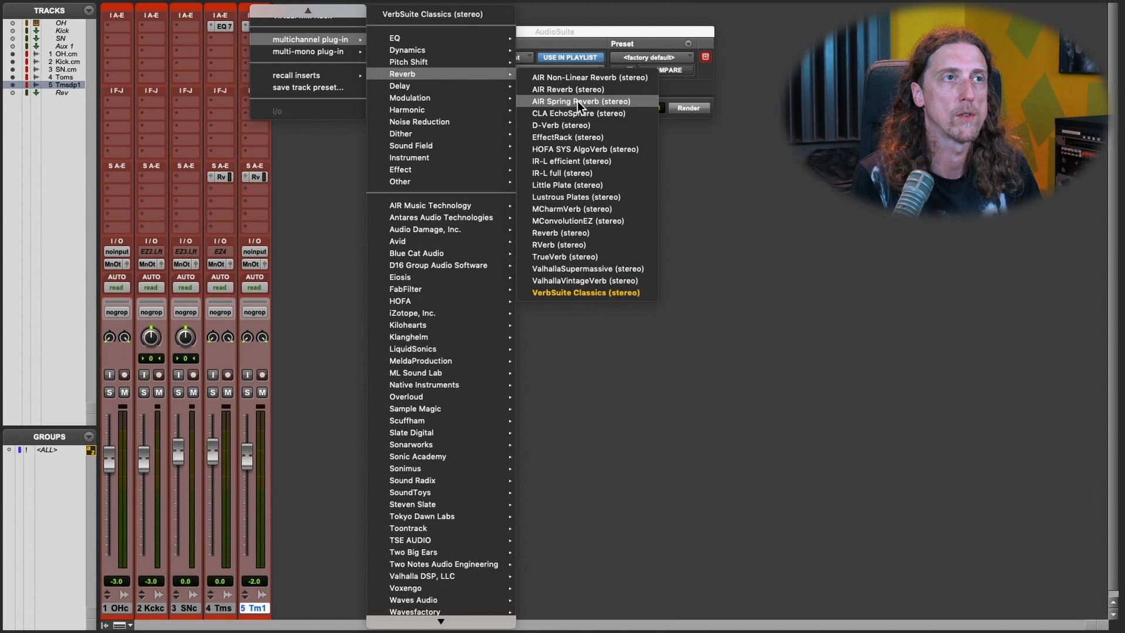
pyautogui.click(582, 124)
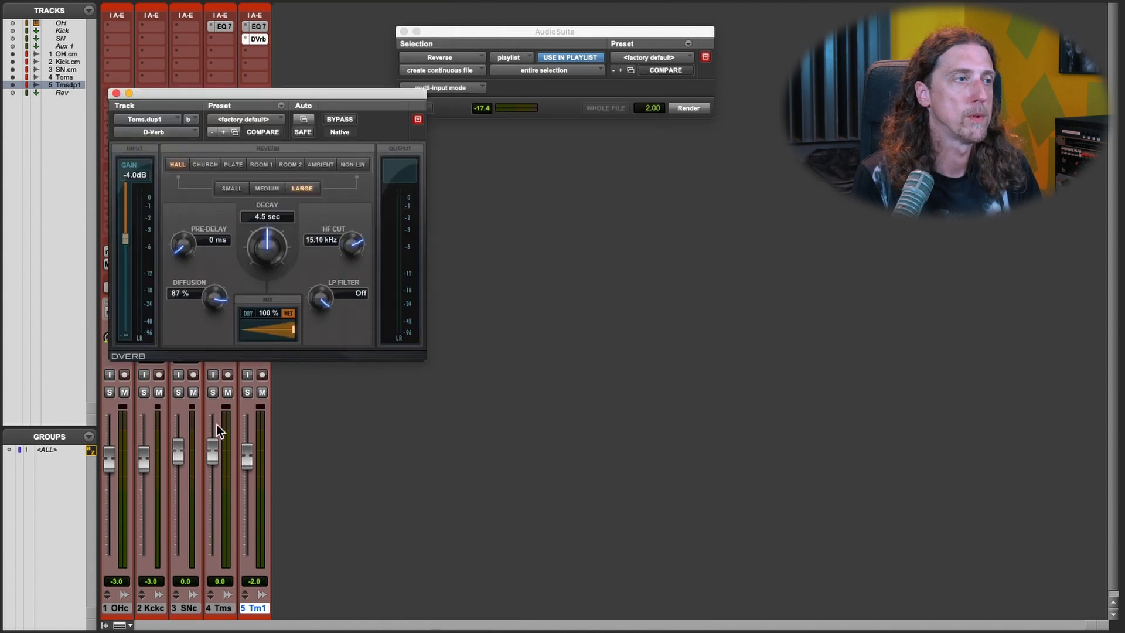
pyautogui.moveTo(327, 92); pyautogui.dragTo(679, 143)
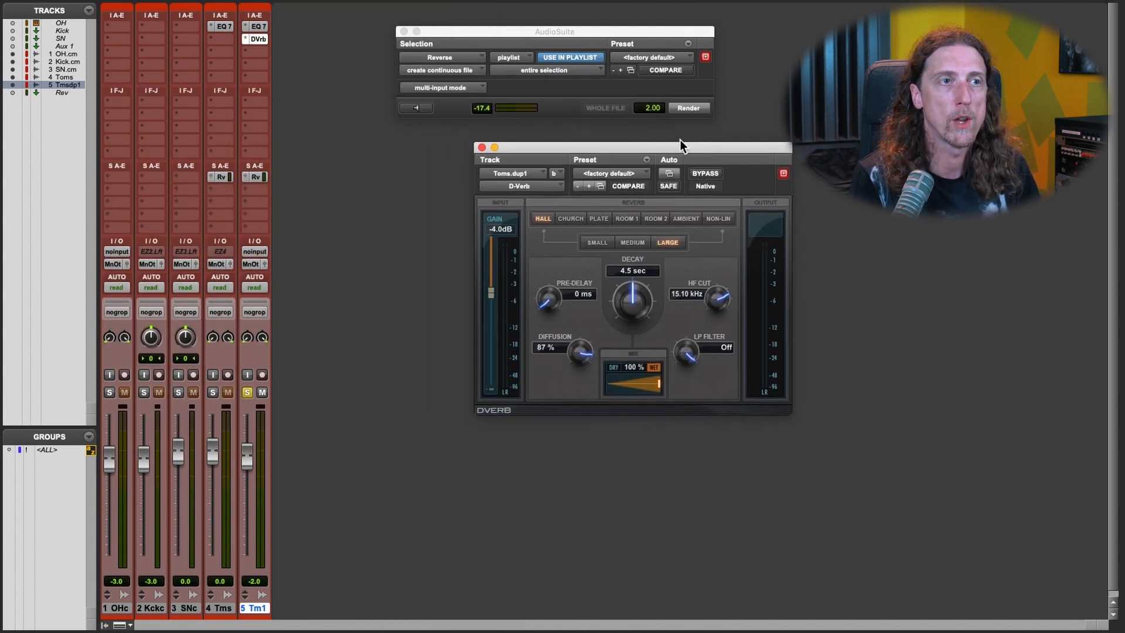
# - Set the Toms.dup1 D-Verb to Church with 0.0 dB input gain, HF Cut and LP Filter off, and a 43% mix
pyautogui.keyDown('alt'); pyautogui.click(492, 296); pyautogui.keyUp('alt')
pyautogui.click(566, 217)
pyautogui.keyDown('alt'); pyautogui.click(721, 296); pyautogui.keyUp('alt')
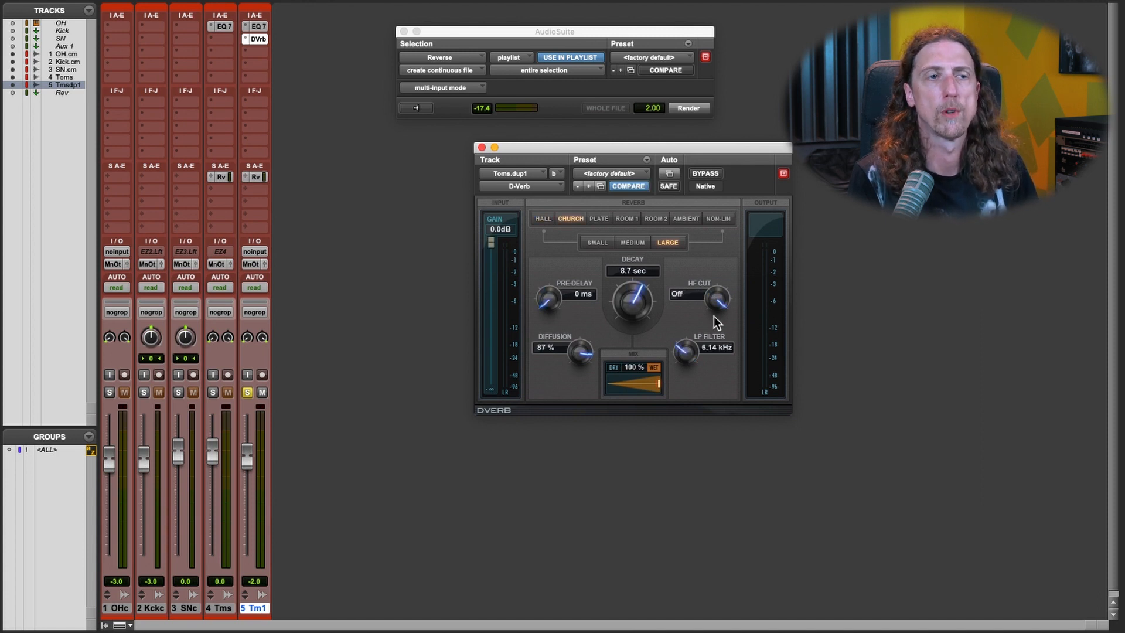
pyautogui.keyDown('alt'); pyautogui.click(685, 353); pyautogui.keyUp('alt')
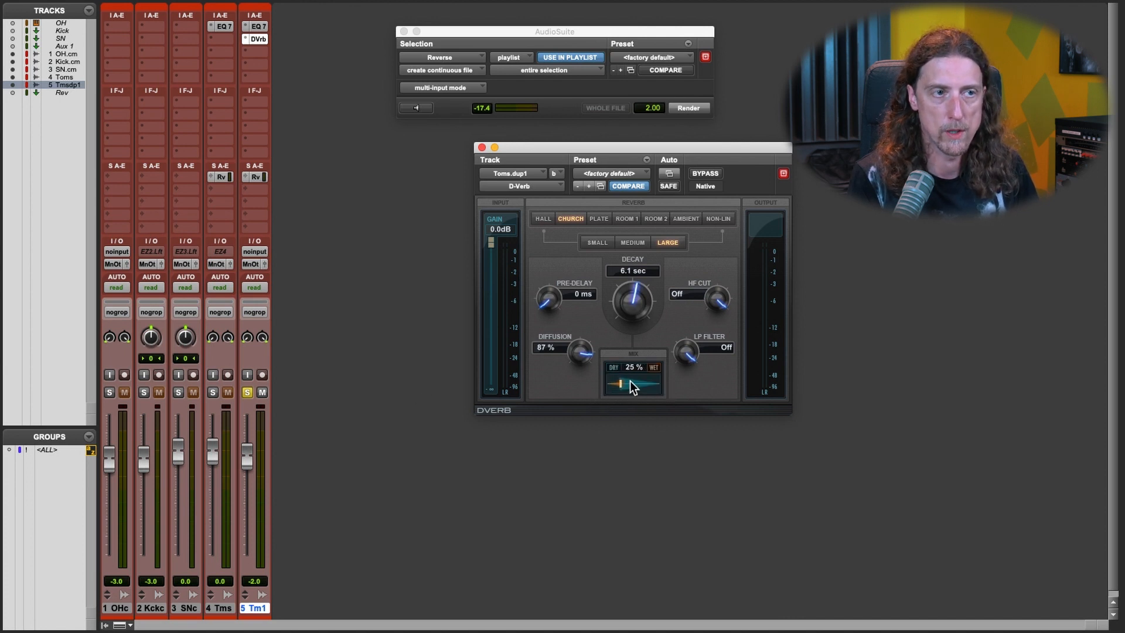
pyautogui.moveTo(609, 382); pyautogui.dragTo(634, 375)
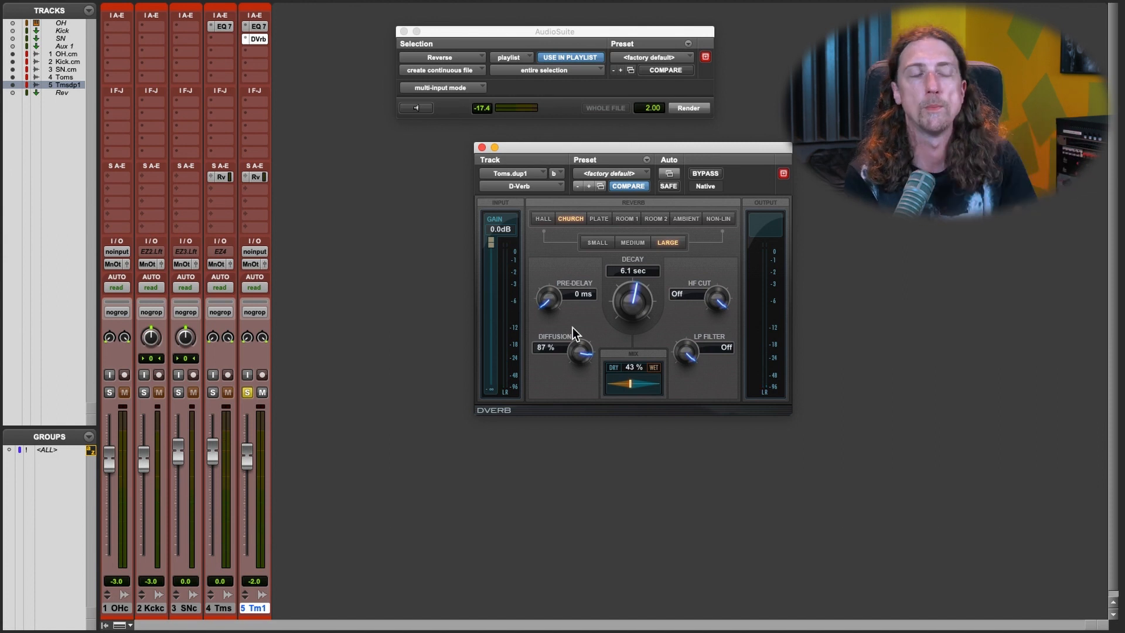
# - Unsolo the Toms.dup1 track and raise its fader to -0.4 dB
pyautogui.click(247, 393)
pyautogui.moveTo(249, 462)
pyautogui.mouseDown()
pyautogui.moveTo(250, 483)
pyautogui.moveTo(252, 456)
pyautogui.mouseUp()
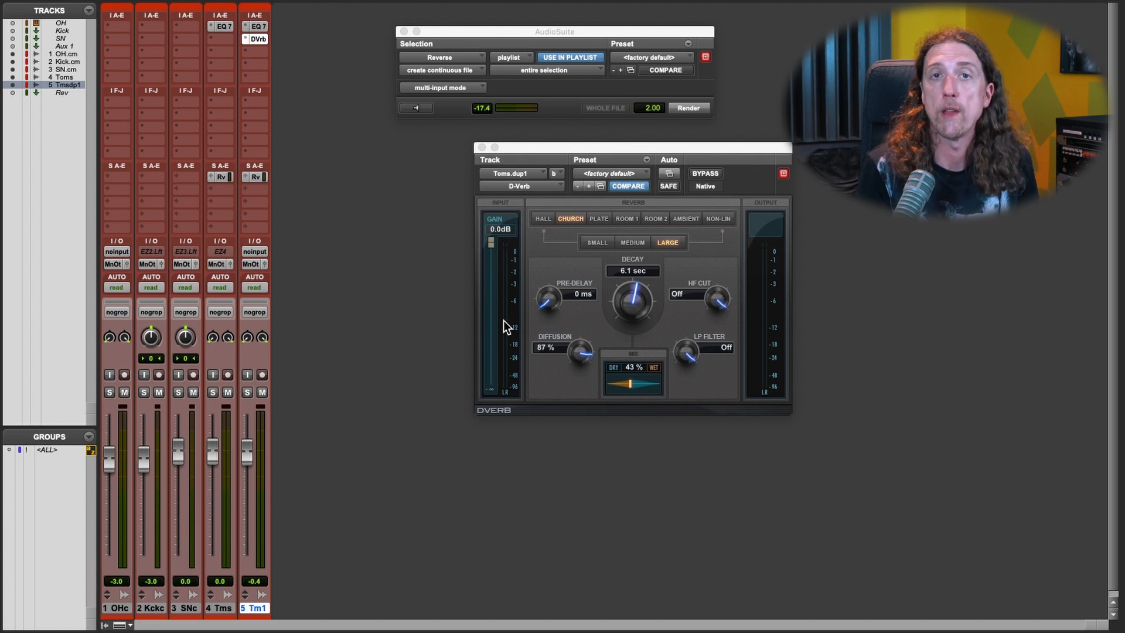
# - In the Edit window of The Revolt Mix2, play from about bar 86 into the Lead.05.cm.dup1 clip and increase that track's height
pyautogui.press('super+equal')
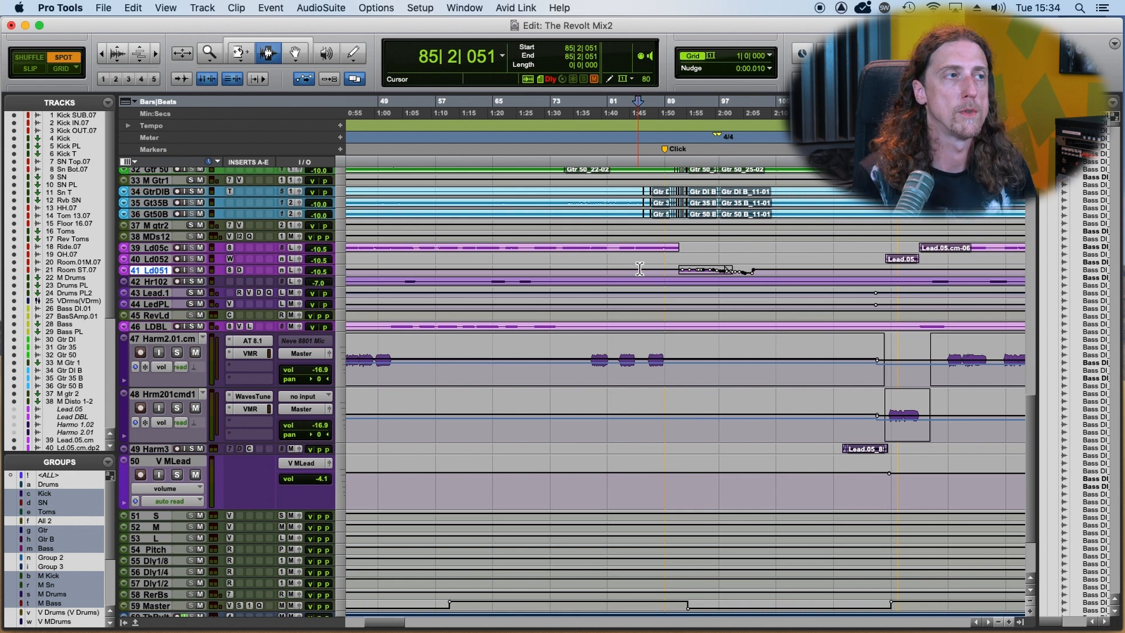
pyautogui.click(618, 270)
pyautogui.click(582, 275)
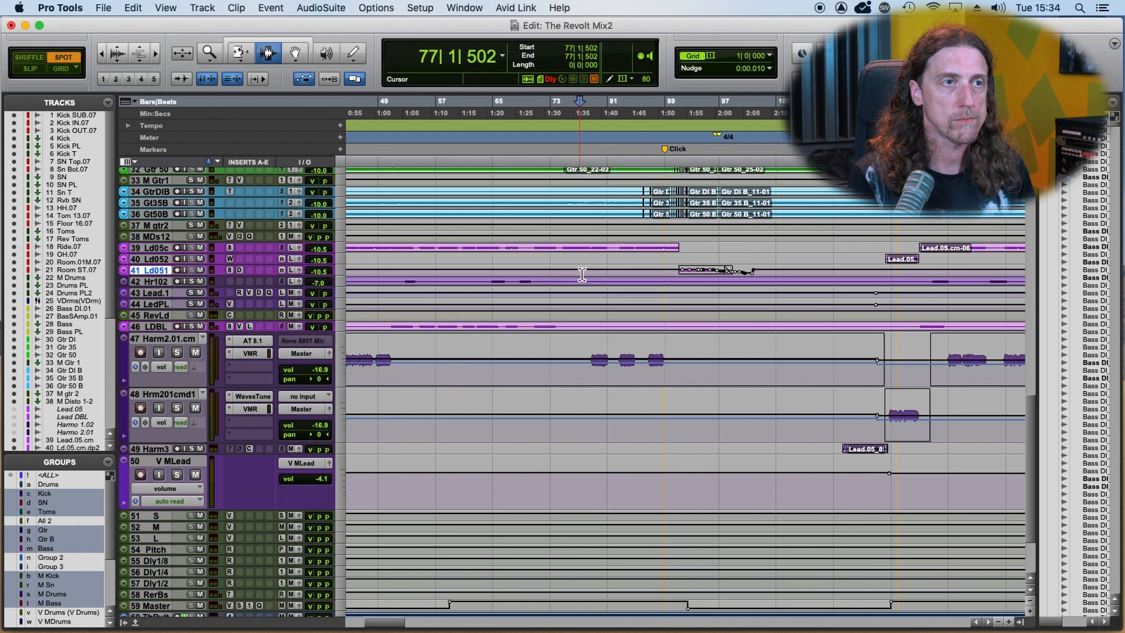
pyautogui.click(649, 270)
pyautogui.press('space')
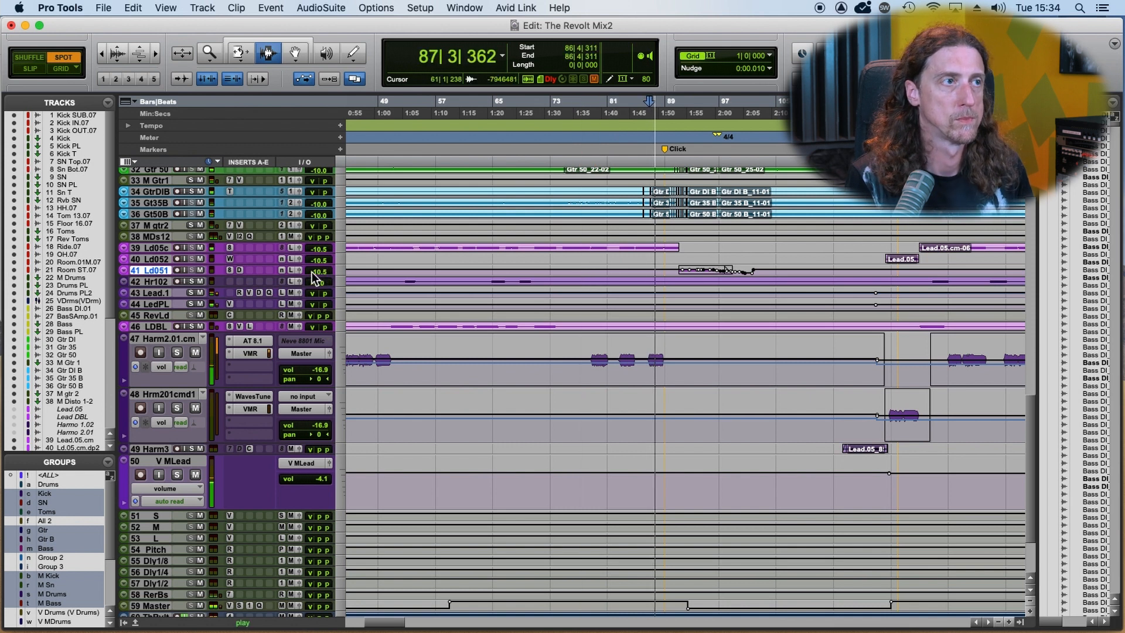
pyautogui.moveTo(311, 275); pyautogui.dragTo(319, 309)
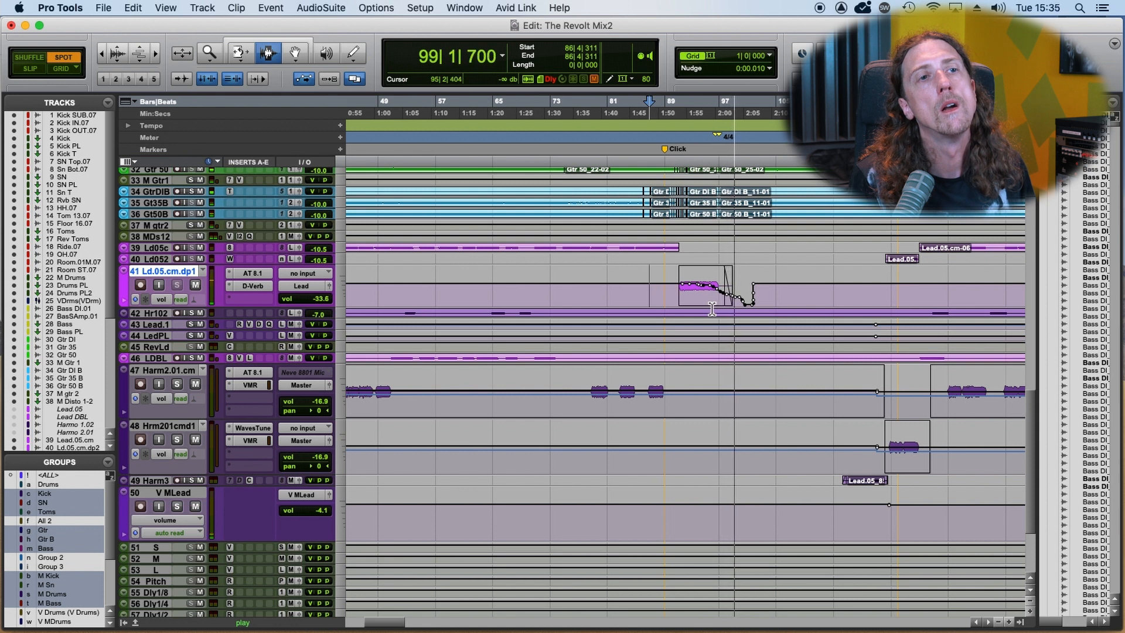
pyautogui.press('space')
# - Show the Lead.05.cm.dup1 track as a waveform and place the cursor at the start of its clip, at 91|1|169
pyautogui.click(661, 283)
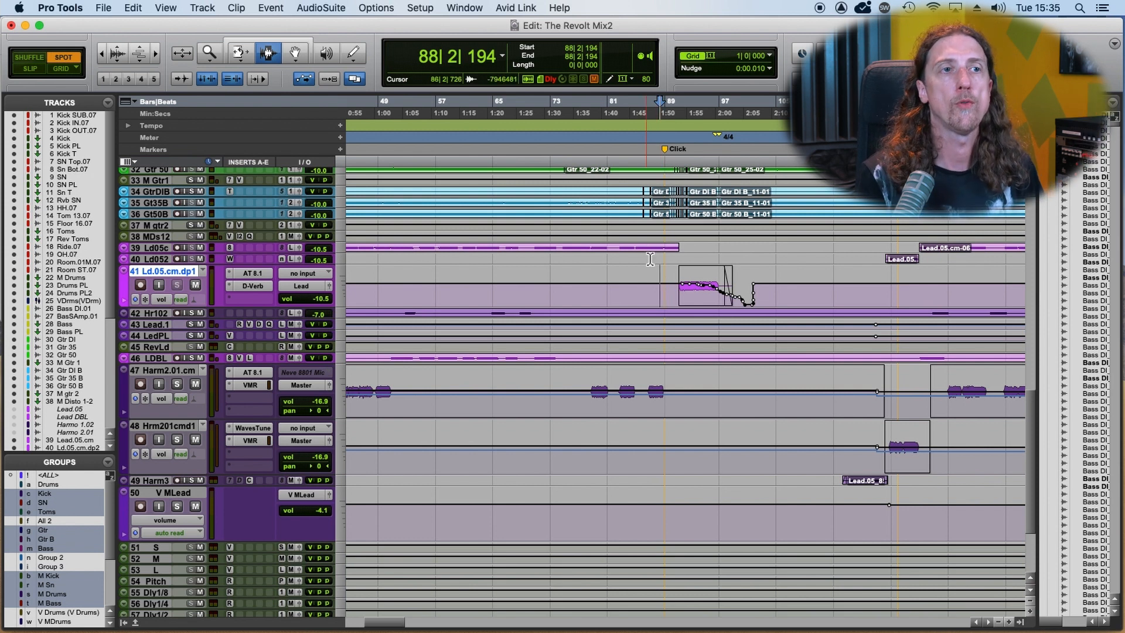
pyautogui.click(666, 280)
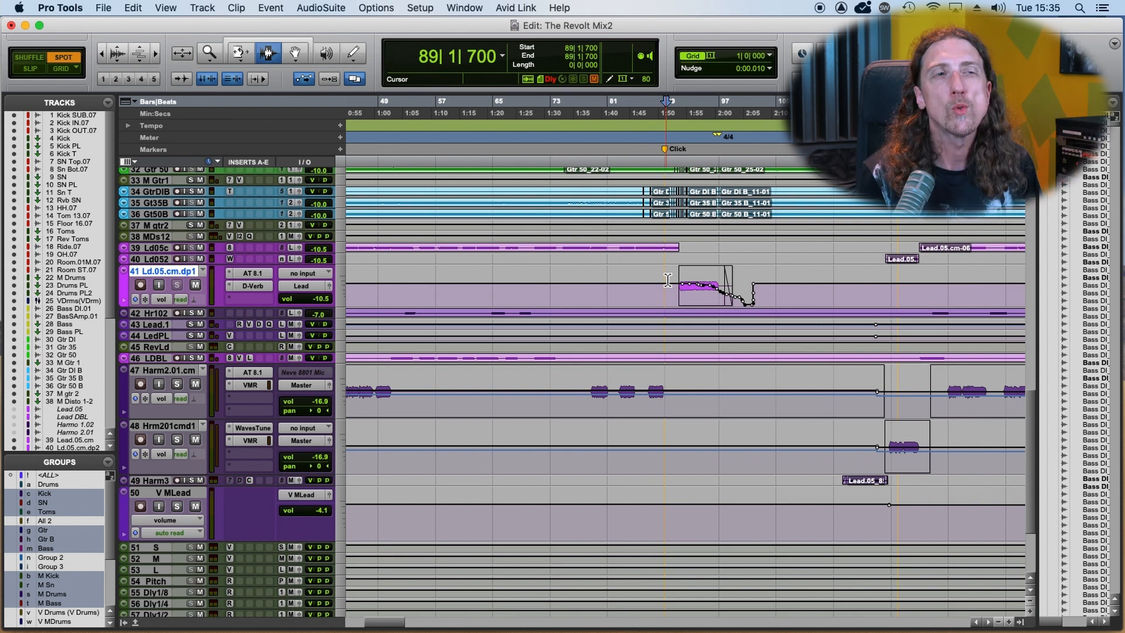
pyautogui.click(670, 281)
pyautogui.click(672, 284)
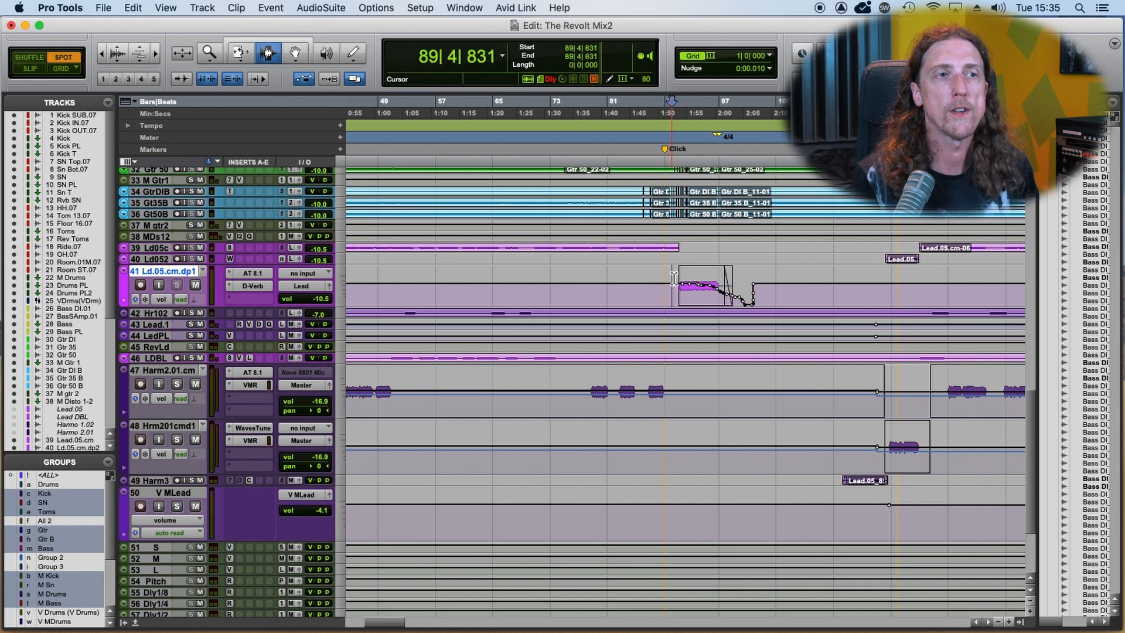
pyautogui.hotkey('ctrl', '-')
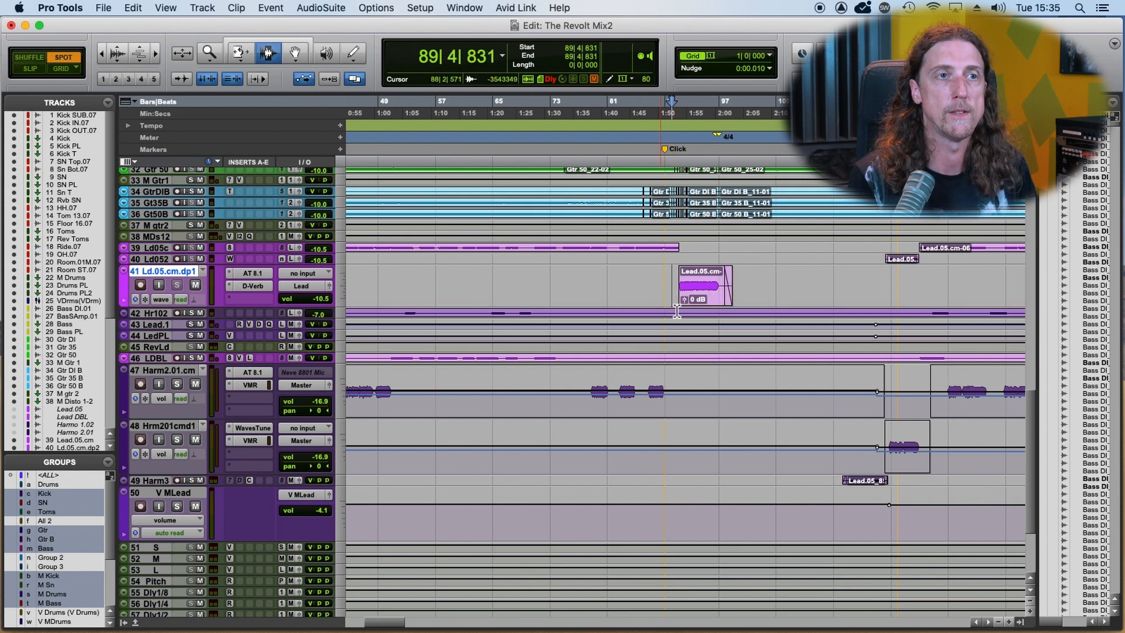
pyautogui.click(681, 286)
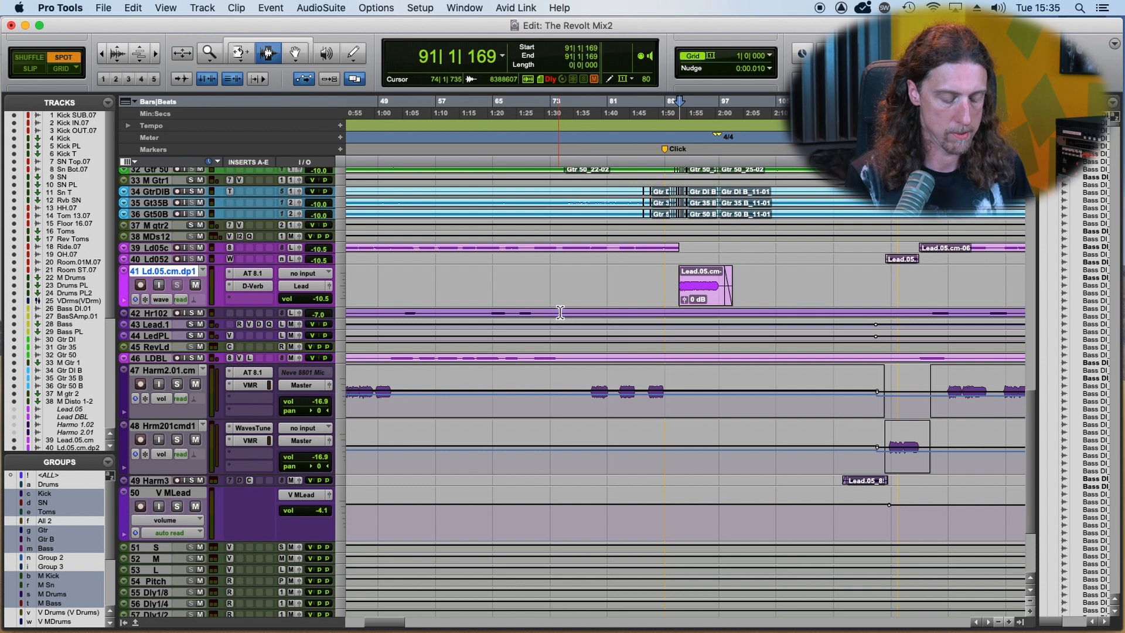
# - In the Mix window, open the D-Verb insert of Lead.05.cm.dup1 and move its window clear of the lead vocal channels
pyautogui.press('super+equal')
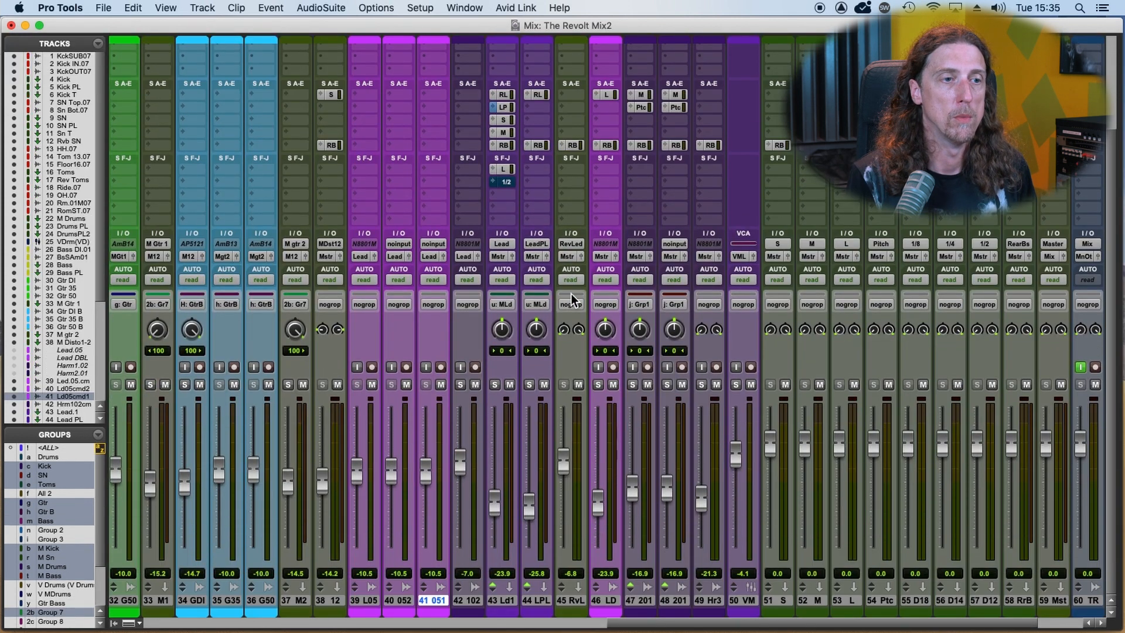
pyautogui.scroll(-1, 570, 294)
pyautogui.hscroll(-2, 571, 293)
pyautogui.scroll(2, 509, 109)
pyautogui.hscroll(-1, 508, 108)
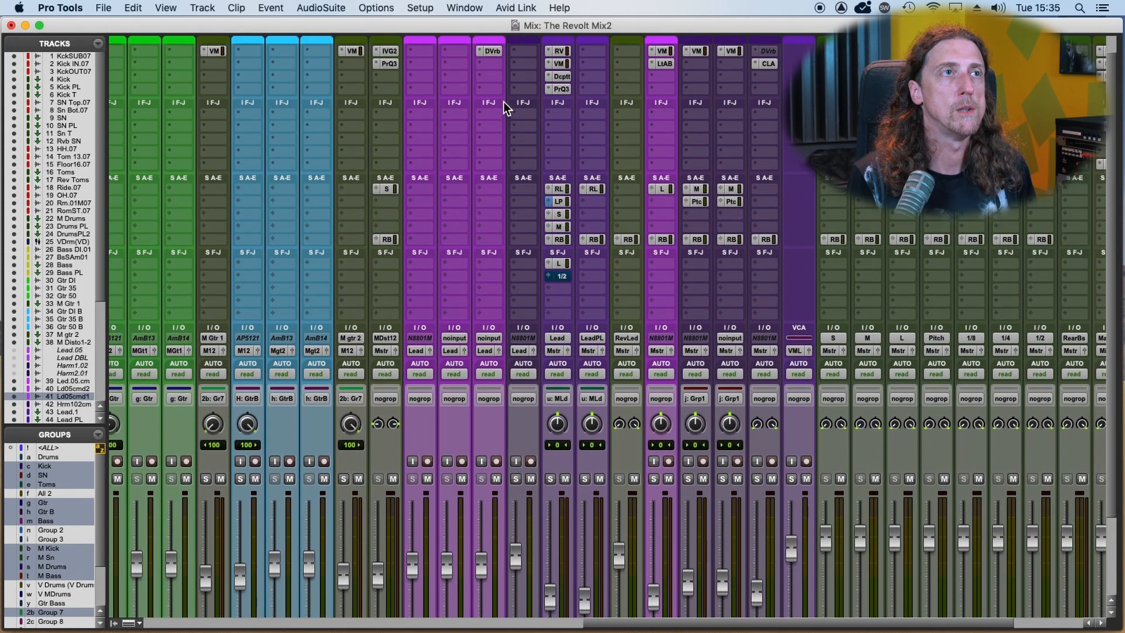
pyautogui.click(505, 71)
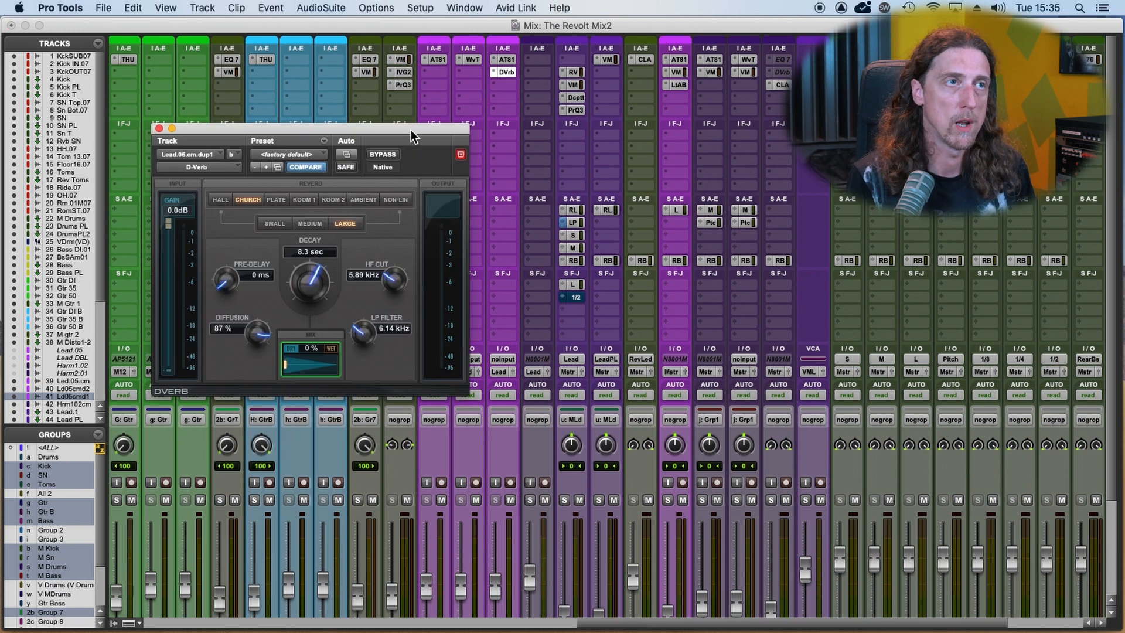
pyautogui.moveTo(410, 129); pyautogui.dragTo(651, 104)
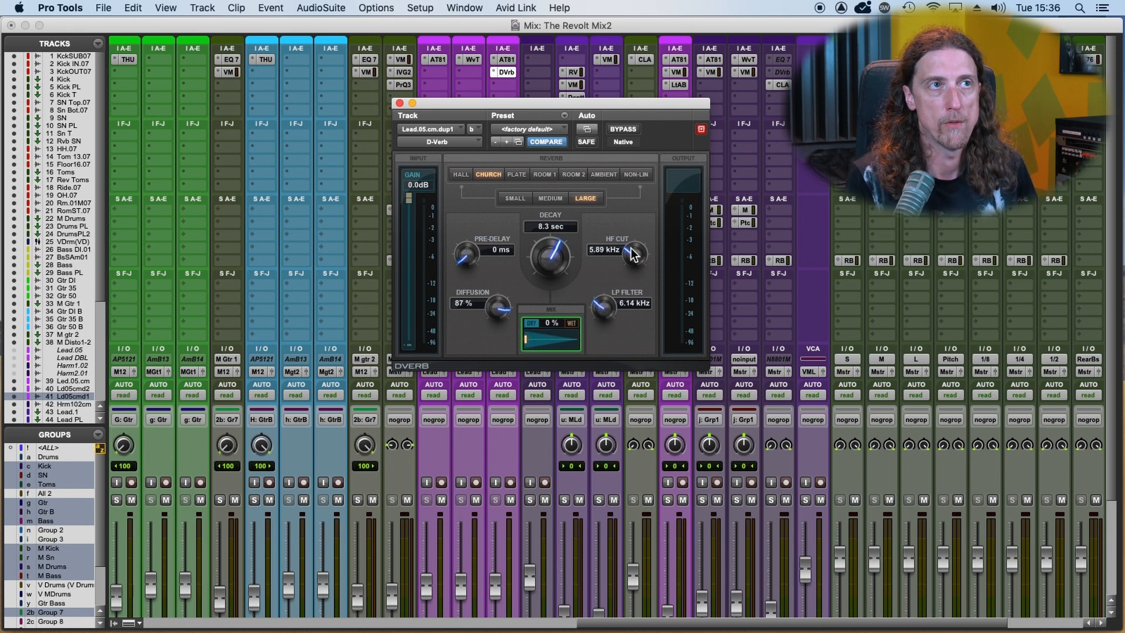
pyautogui.moveTo(621, 107); pyautogui.dragTo(384, 85)
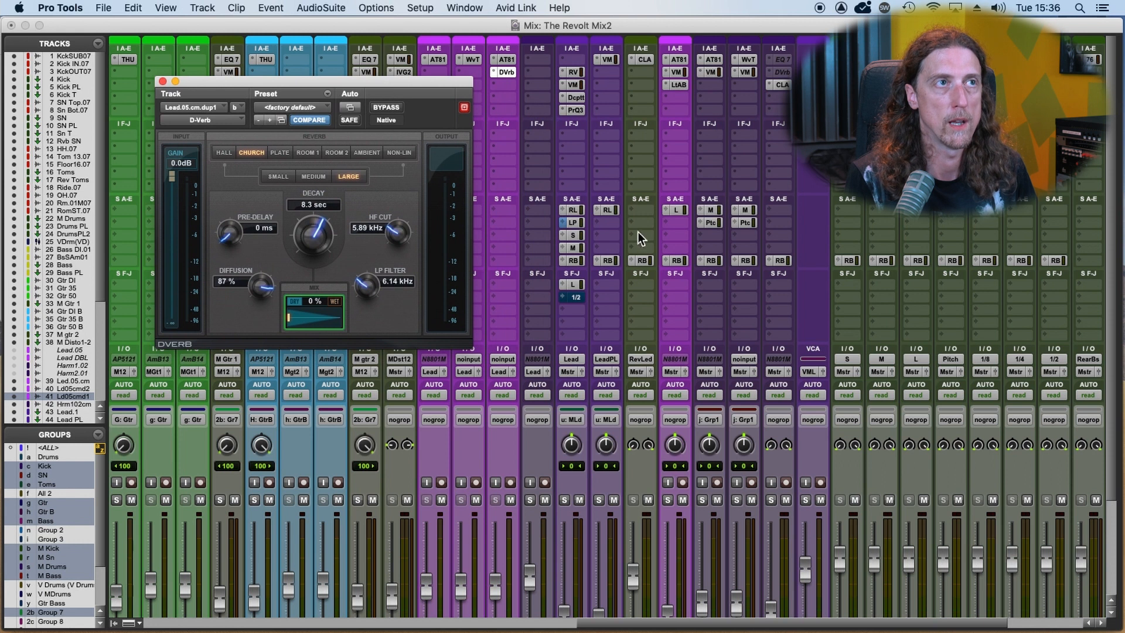
# - Solo the grouped Lead.1 and Lead PL tracks in the mixer
pyautogui.scroll(-4, 494, 521)
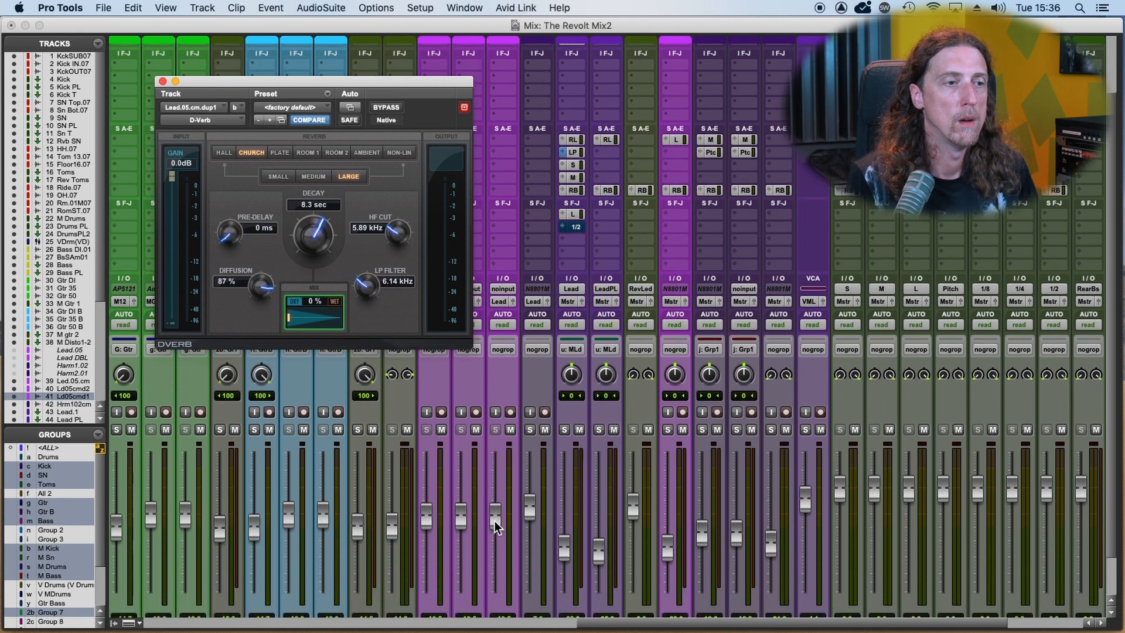
pyautogui.click(565, 402)
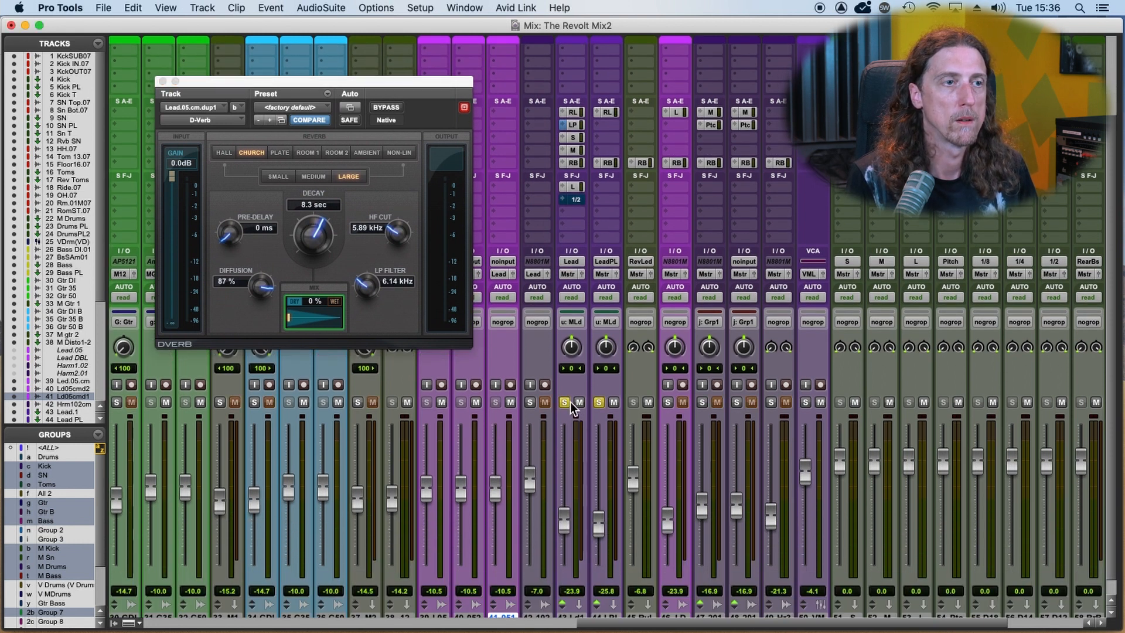
pyautogui.scroll(3, 549, 410)
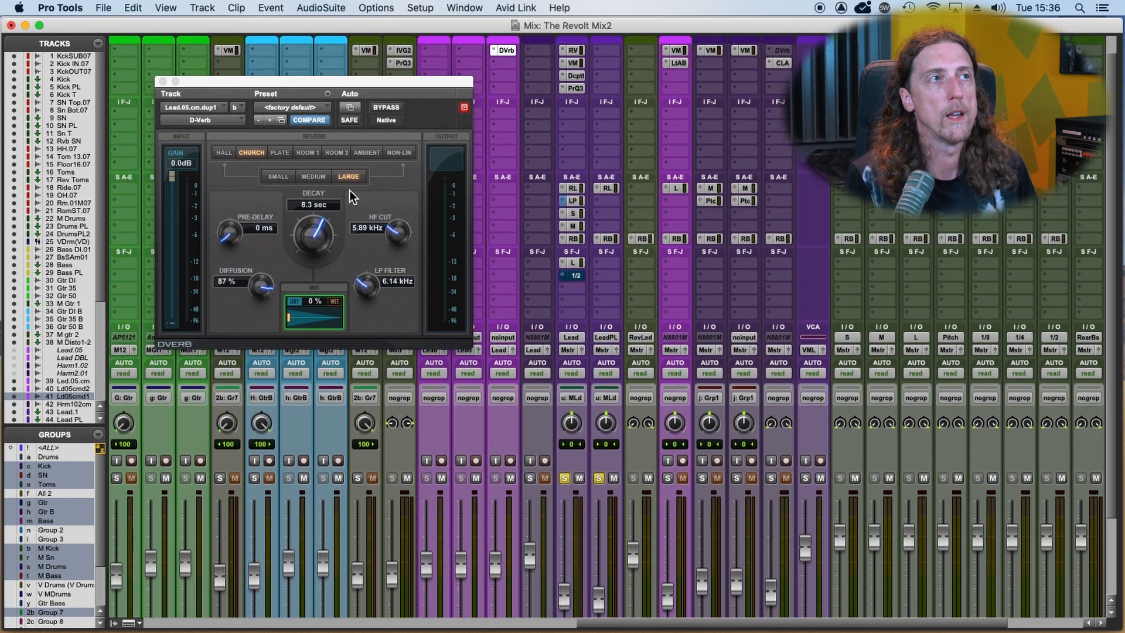
# - Shift the D-Verb window slightly and show the volume automation of Lead.05.cm.dup1 in the Edit window
pyautogui.moveTo(364, 82); pyautogui.dragTo(414, 85)
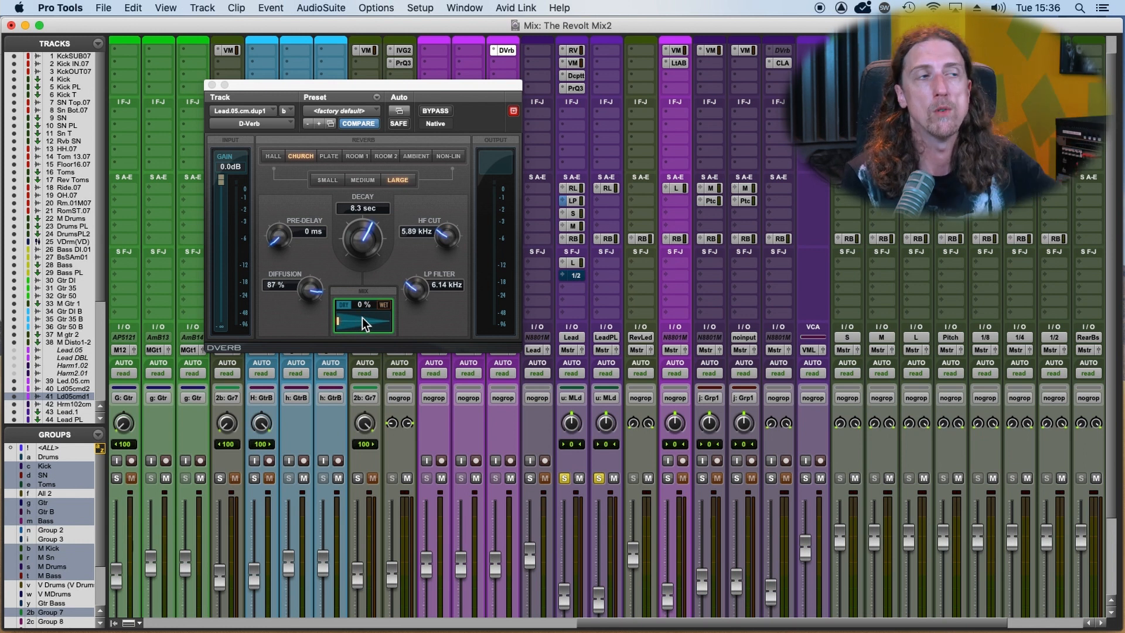
pyautogui.moveTo(362, 317); pyautogui.dragTo(424, 322)
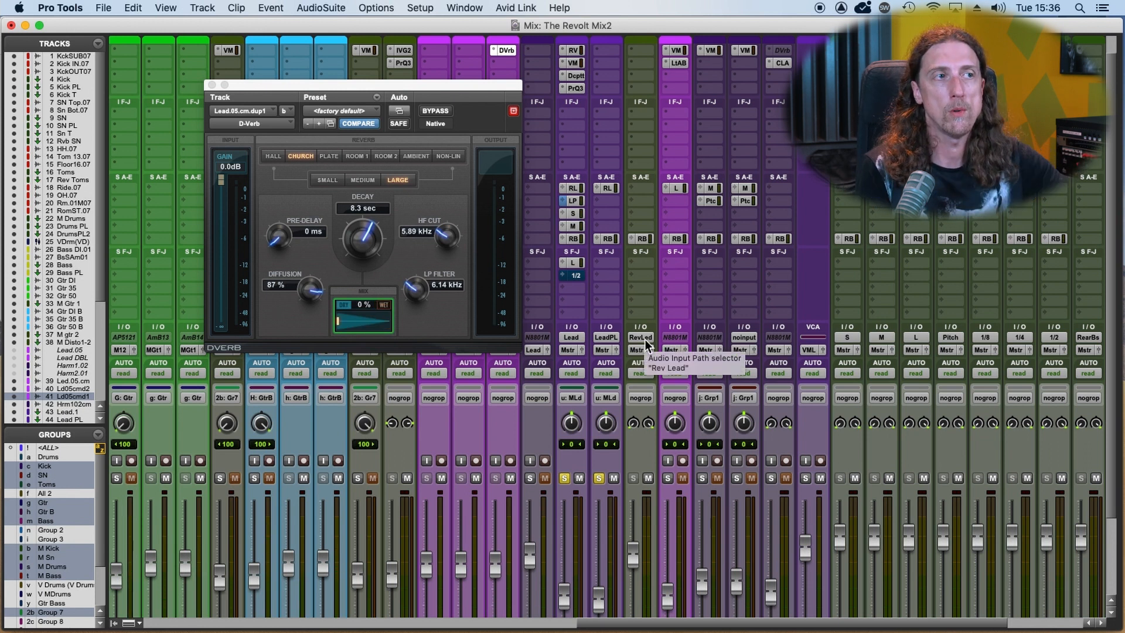
pyautogui.press('super+equal')
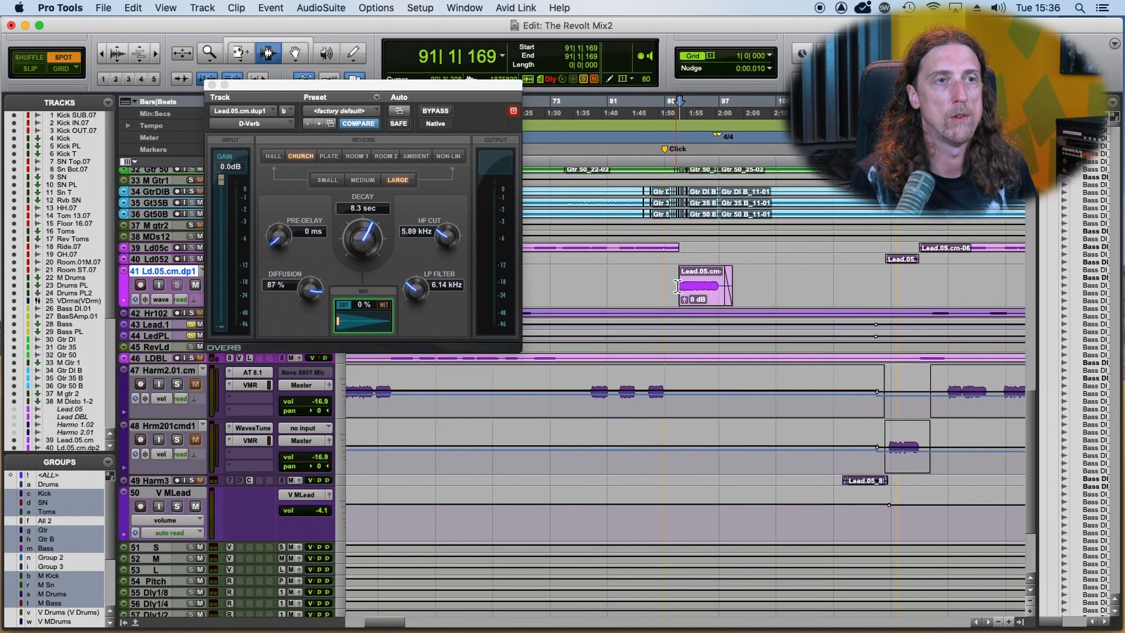
pyautogui.press('-')
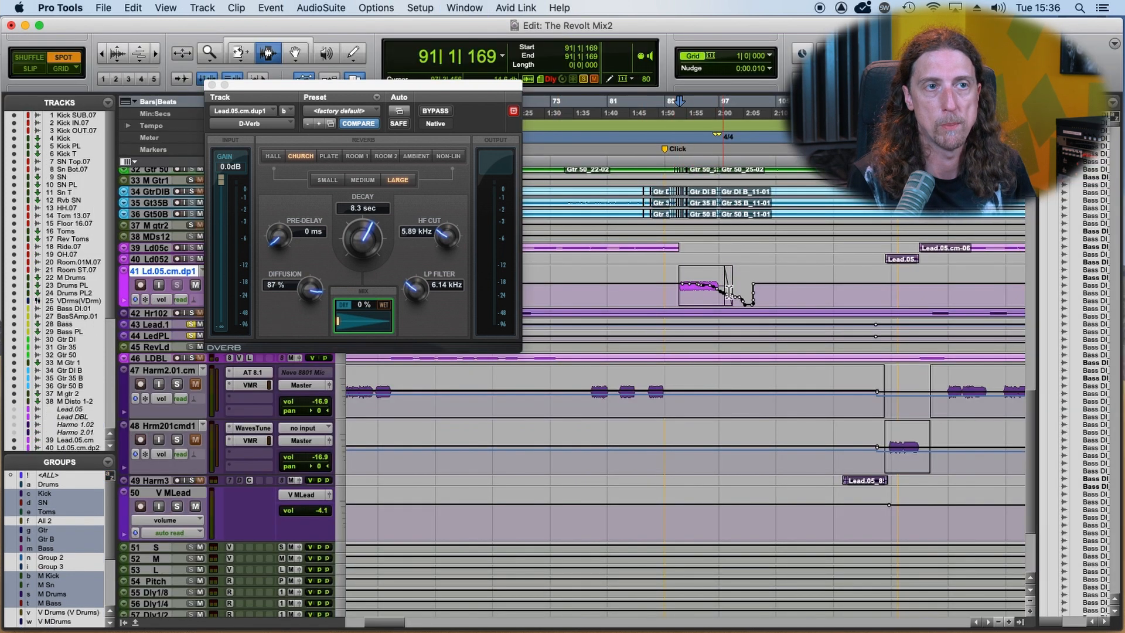